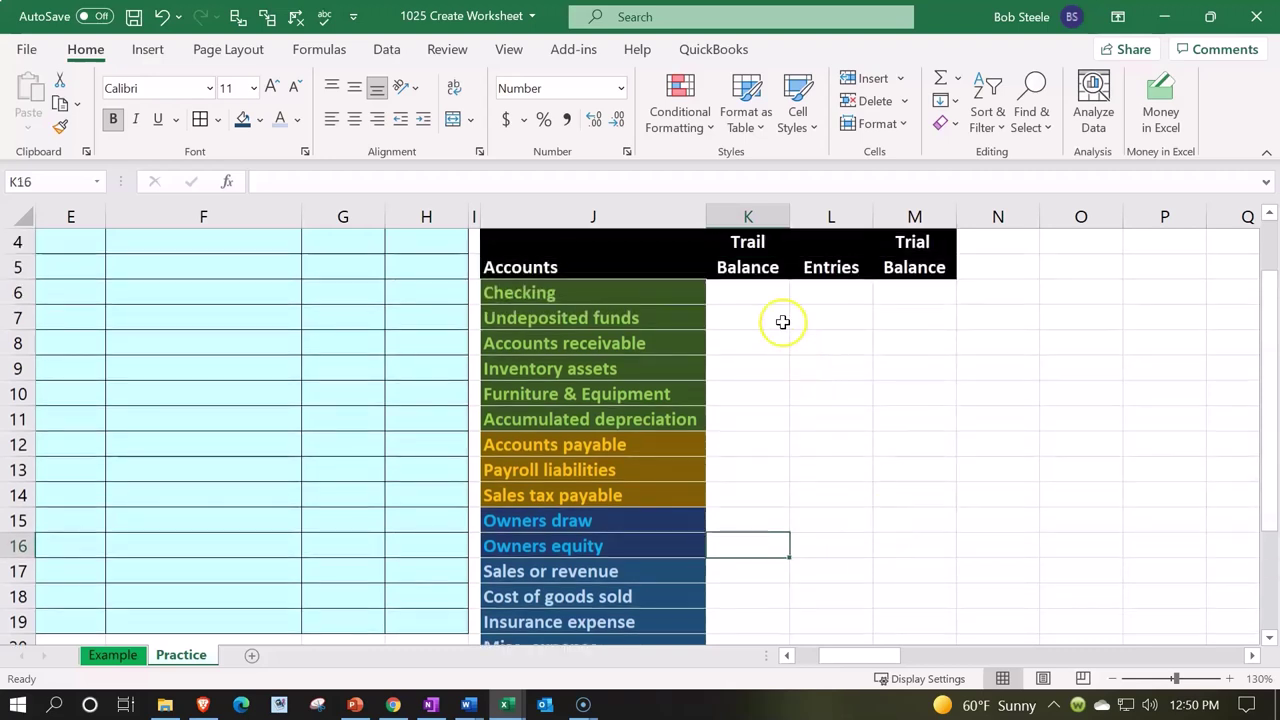
# Enter beginning balances of 100000 for Checking, 0 for Undeposited funds, 2000 for Accounts receivable and 4375 for Inventory assets.
pyautogui.click(766, 291)
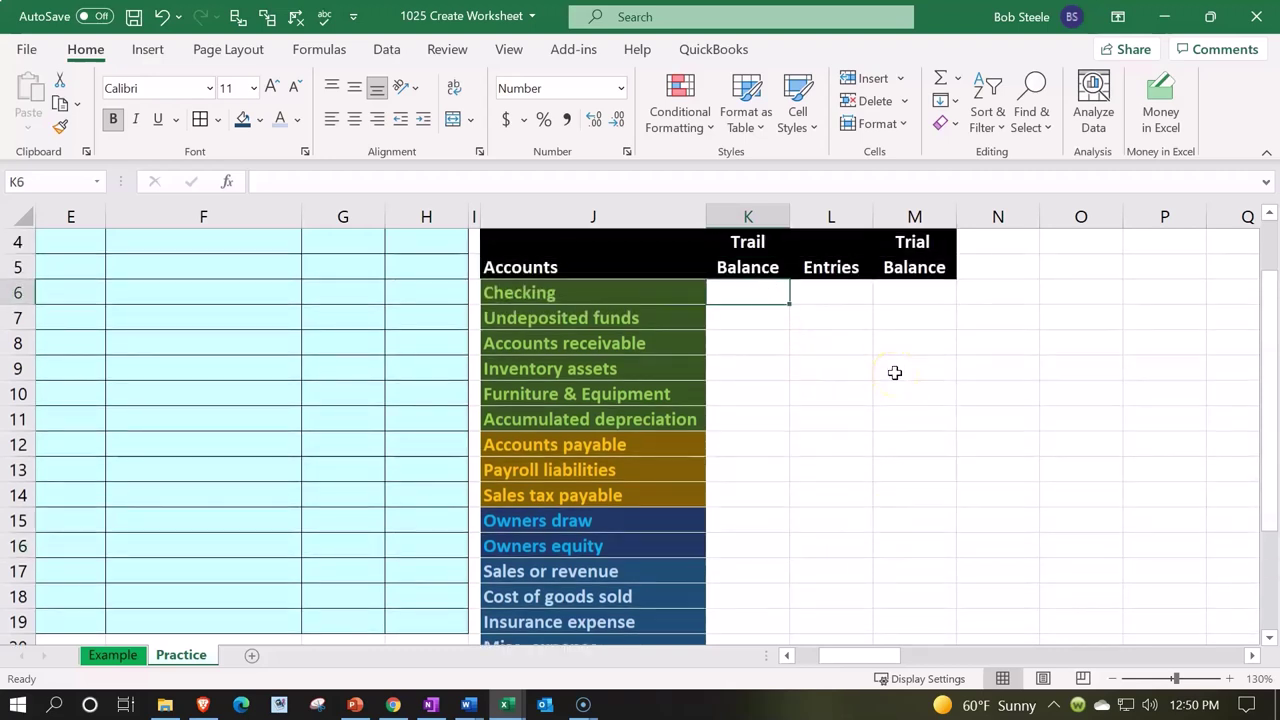
pyautogui.write('100000')
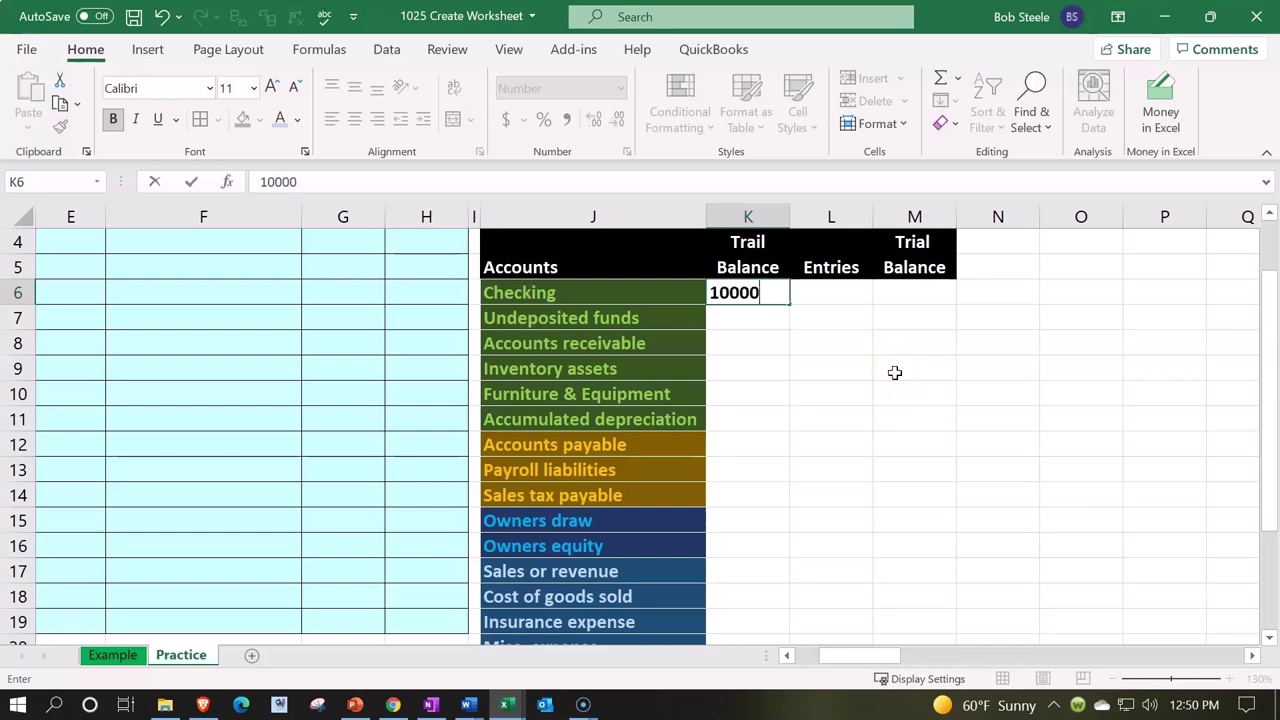
pyautogui.press('Return')
pyautogui.write('000')
pyautogui.press('Return')
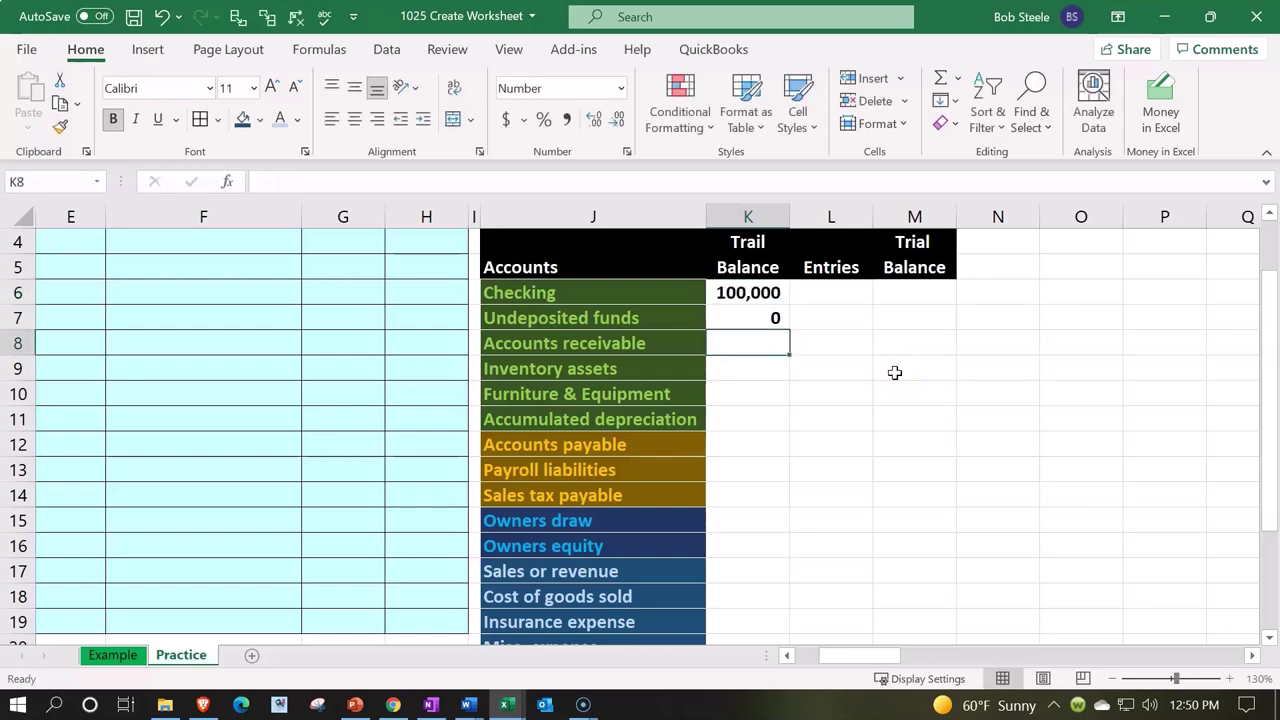
pyautogui.write('2000')
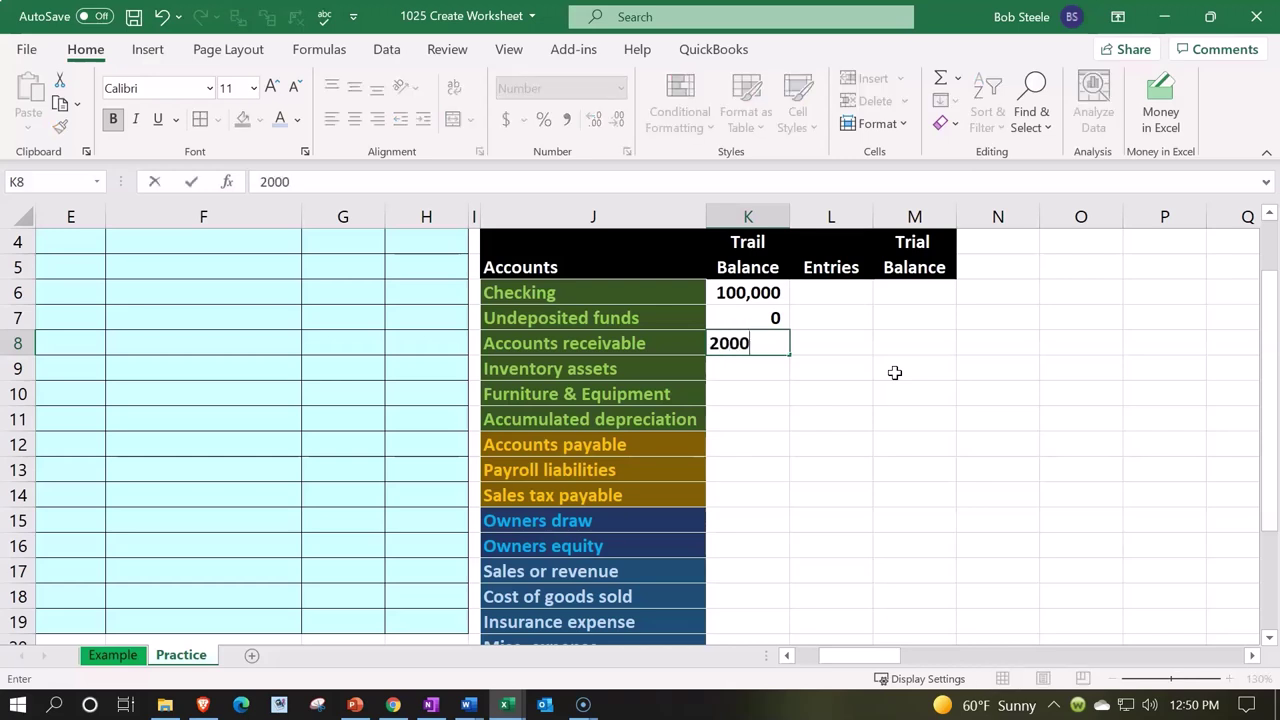
pyautogui.press('Return')
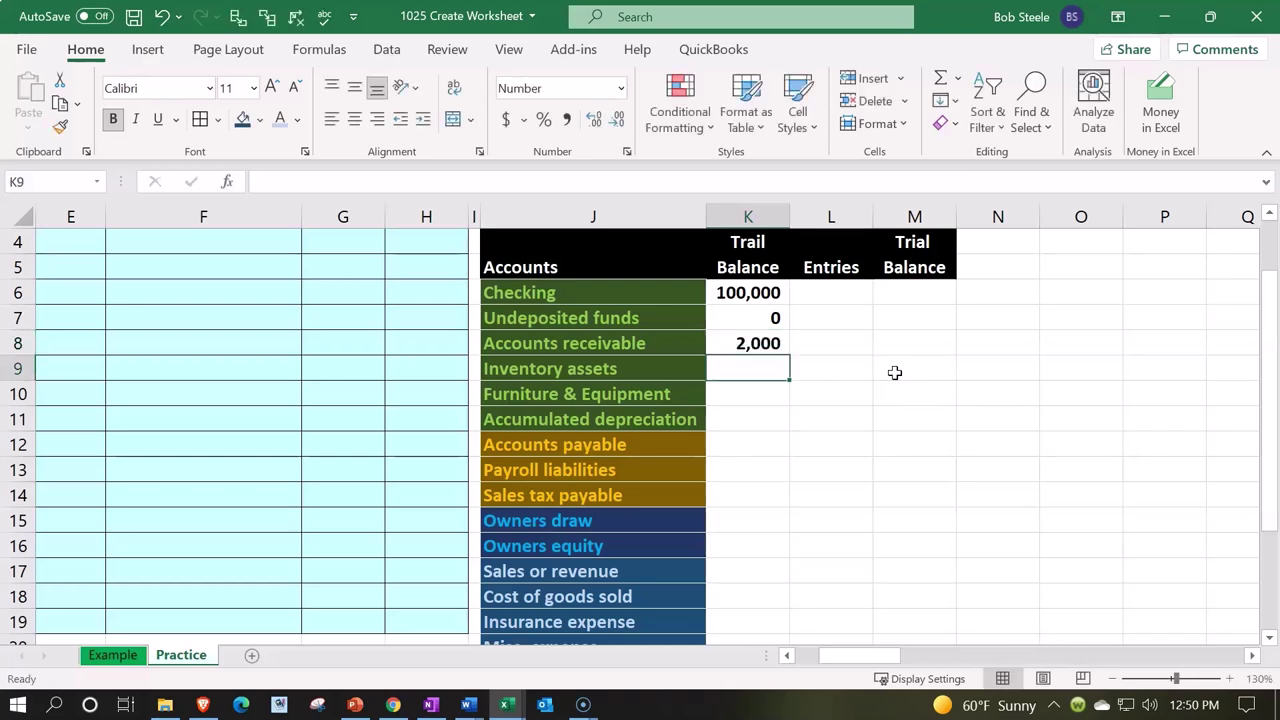
pyautogui.write('4375')
pyautogui.press('Return')
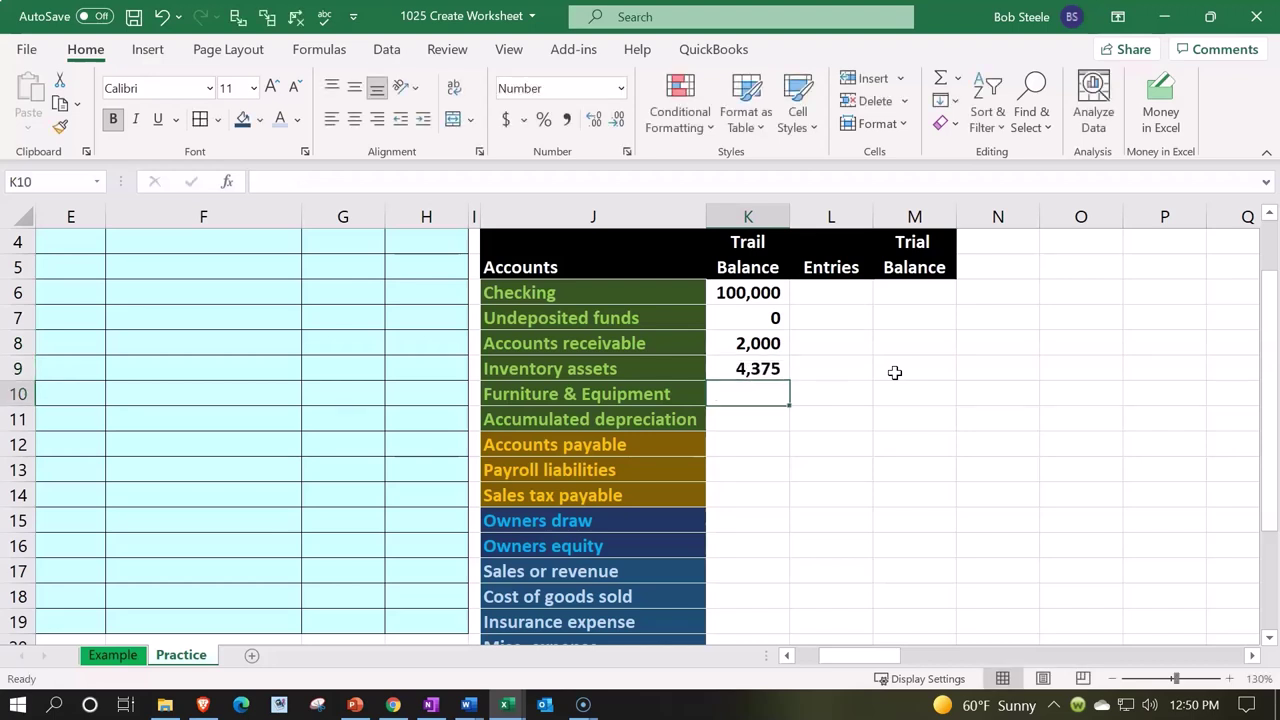
# Enter beginning balances of 16000 for Furniture & Equipment, -4000 for Accumulated depreciation and -1600 for Accounts payable.
pyautogui.write('16000')
pyautogui.press('Return')
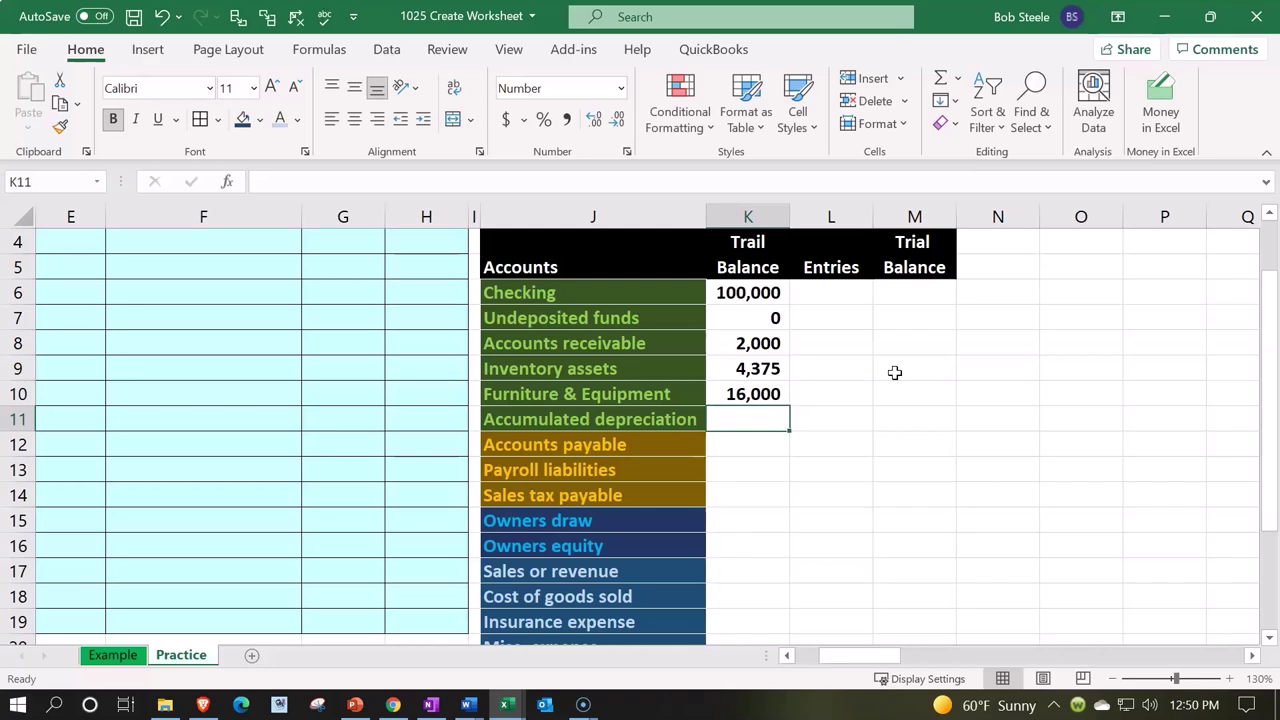
pyautogui.write('-')
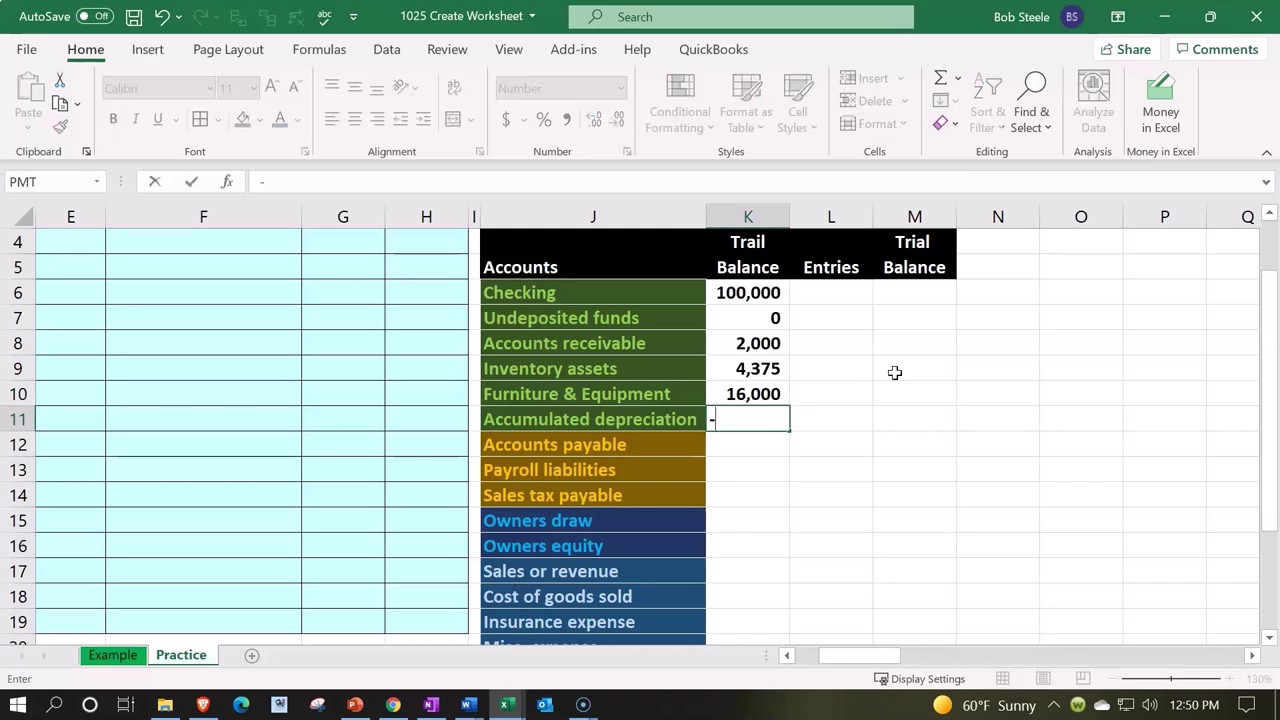
pyautogui.write('4000')
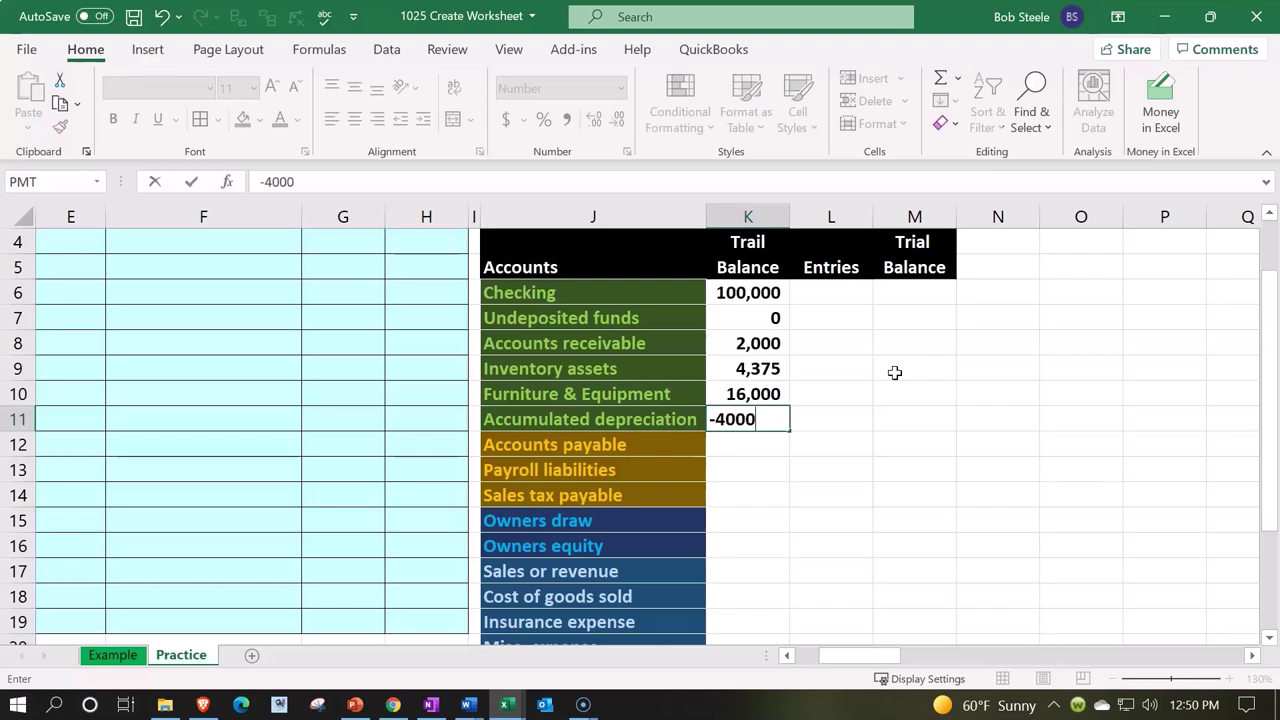
pyautogui.press('Return')
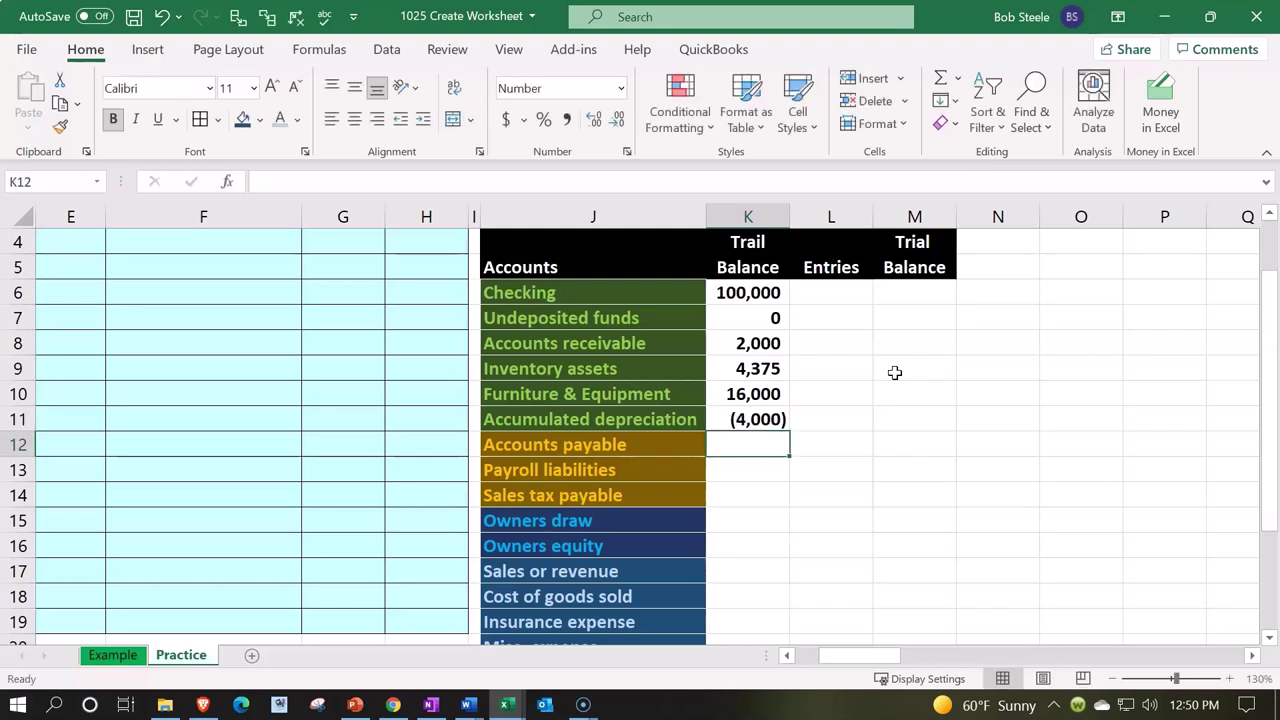
pyautogui.write('-')
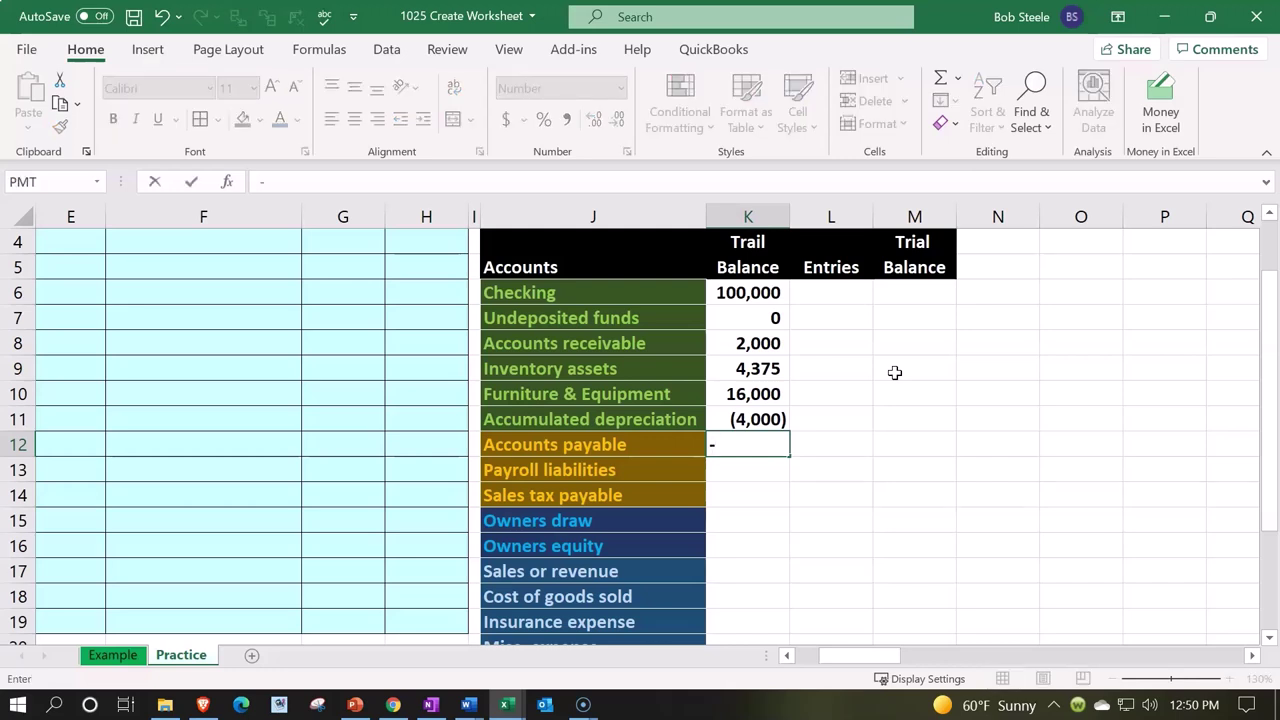
pyautogui.write('1600')
pyautogui.press('Return')
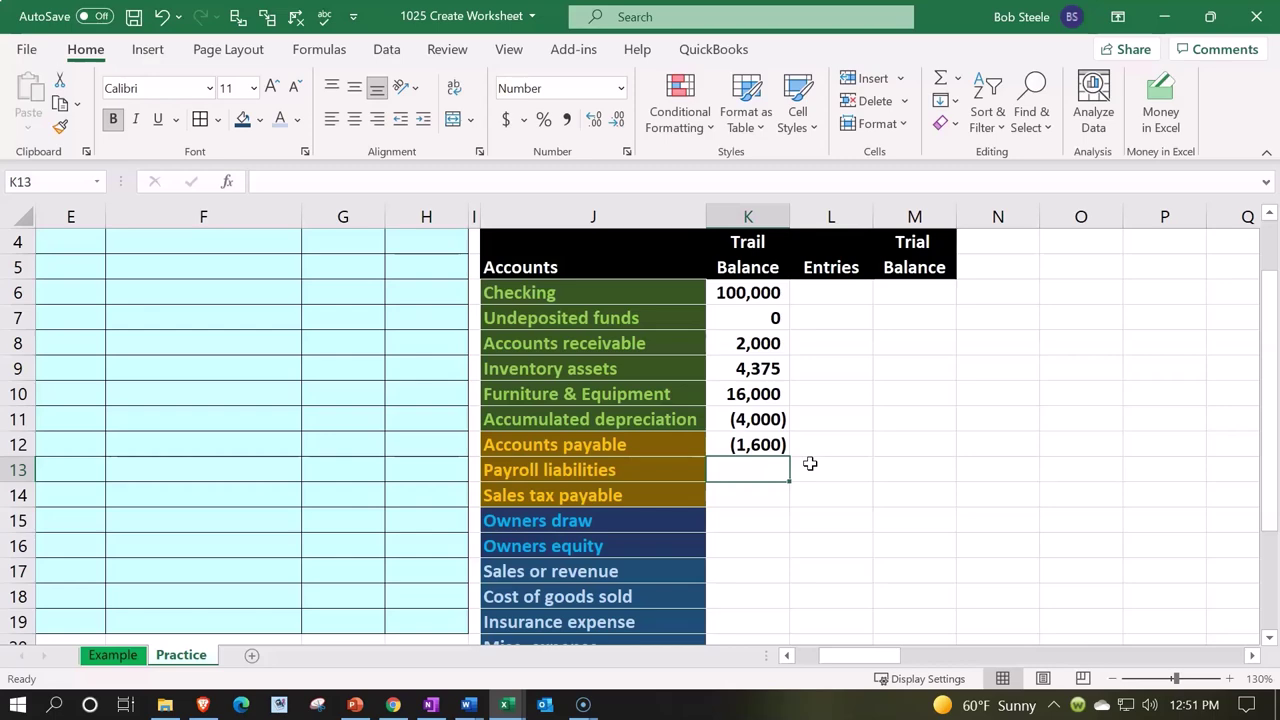
# Delete the two empty rows 1 and 2 above the table headers.
pyautogui.scroll(1, 810, 463)
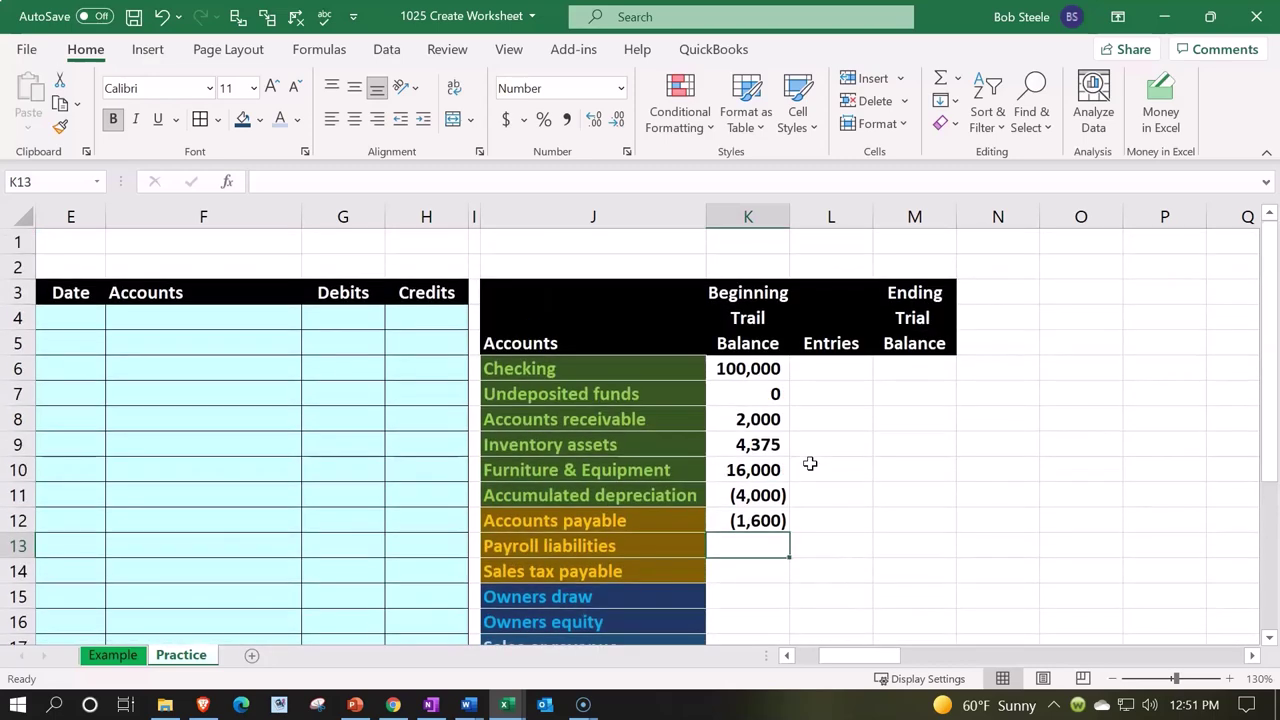
pyautogui.click(14, 240)
pyautogui.moveTo(11, 240); pyautogui.dragTo(12, 264)
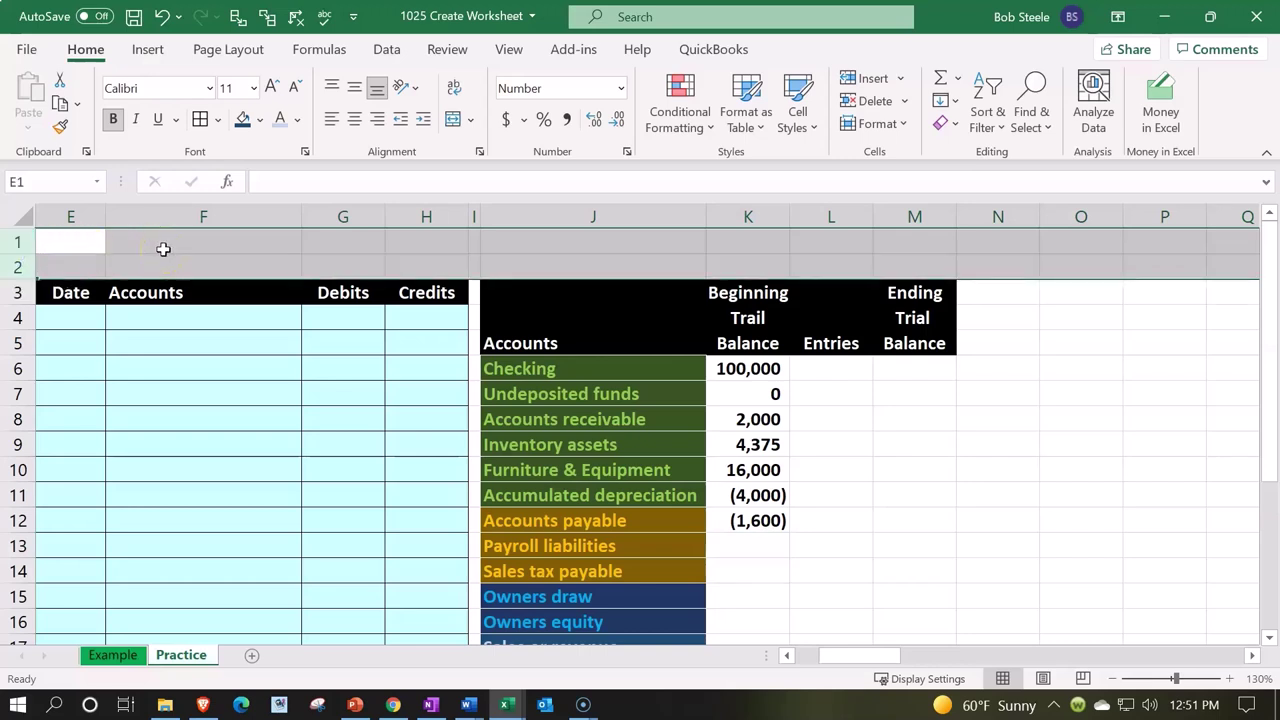
pyautogui.rightClick(245, 247)
pyautogui.rightClick(241, 247)
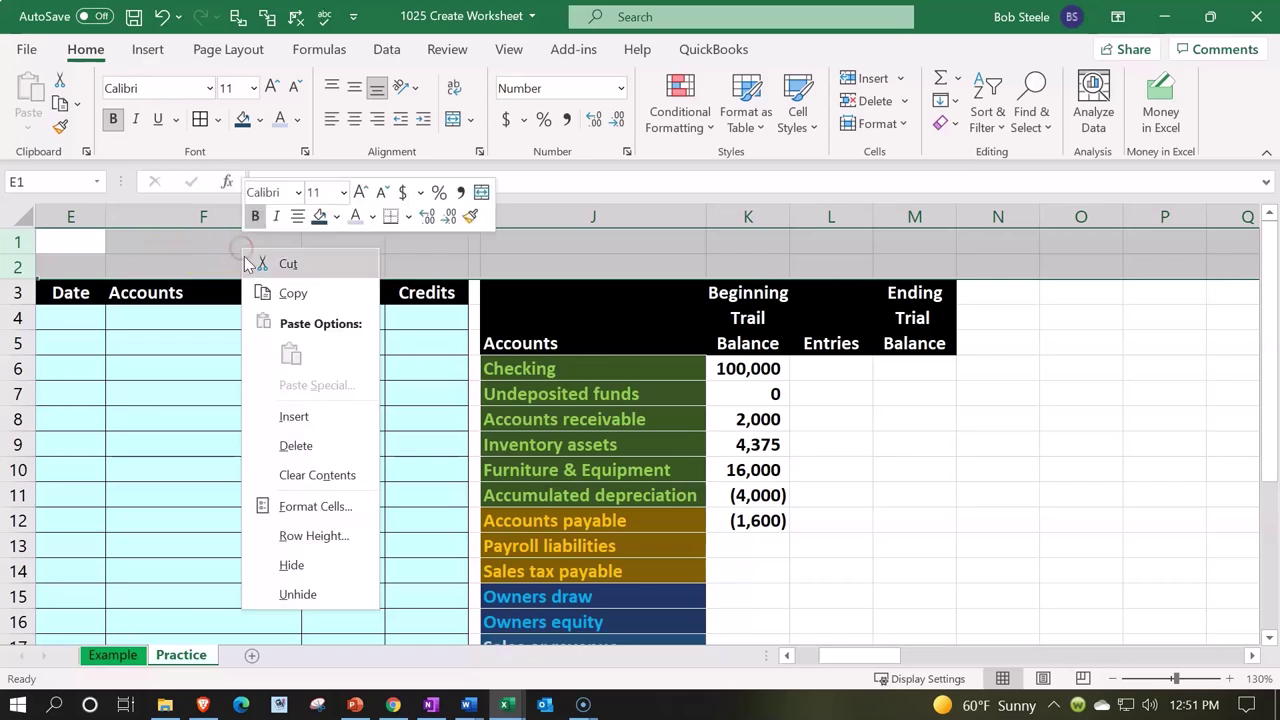
pyautogui.click(323, 443)
# Enter a beginning balance of 0 for Payroll liabilities, Sales tax payable and Owners draw.
pyautogui.click(747, 492)
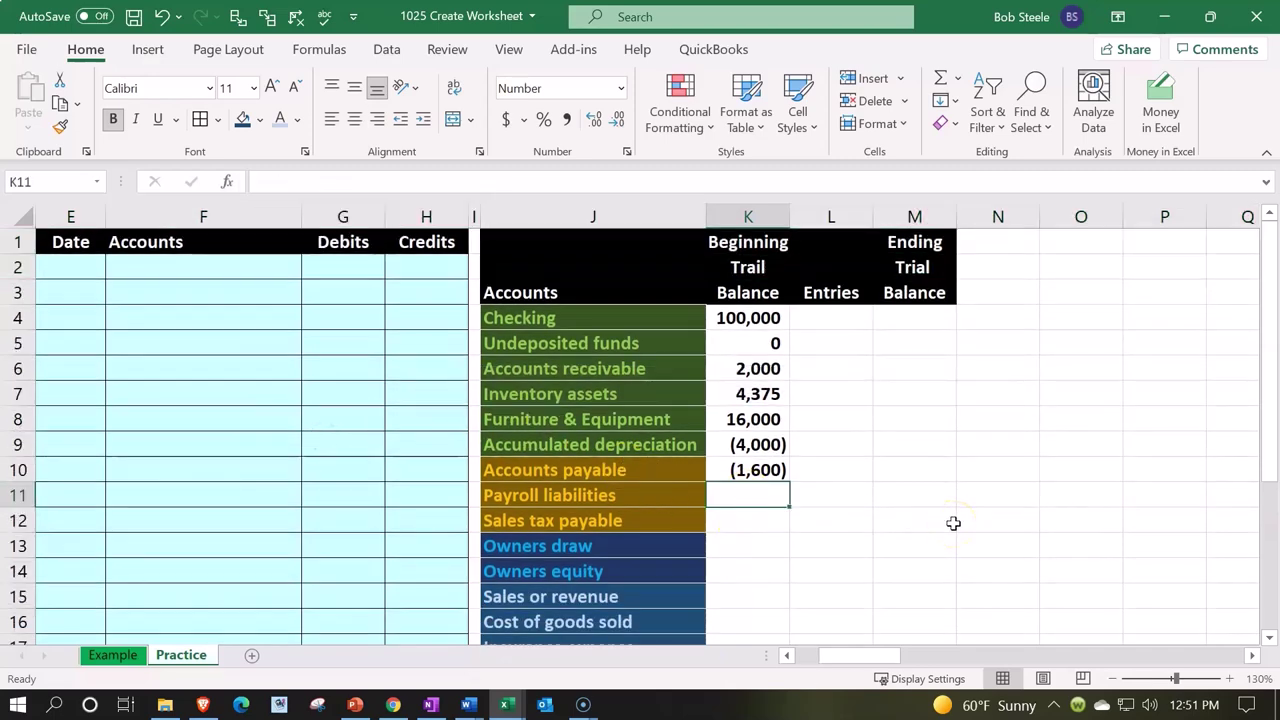
pyautogui.write('0')
pyautogui.press('Return')
pyautogui.write('0')
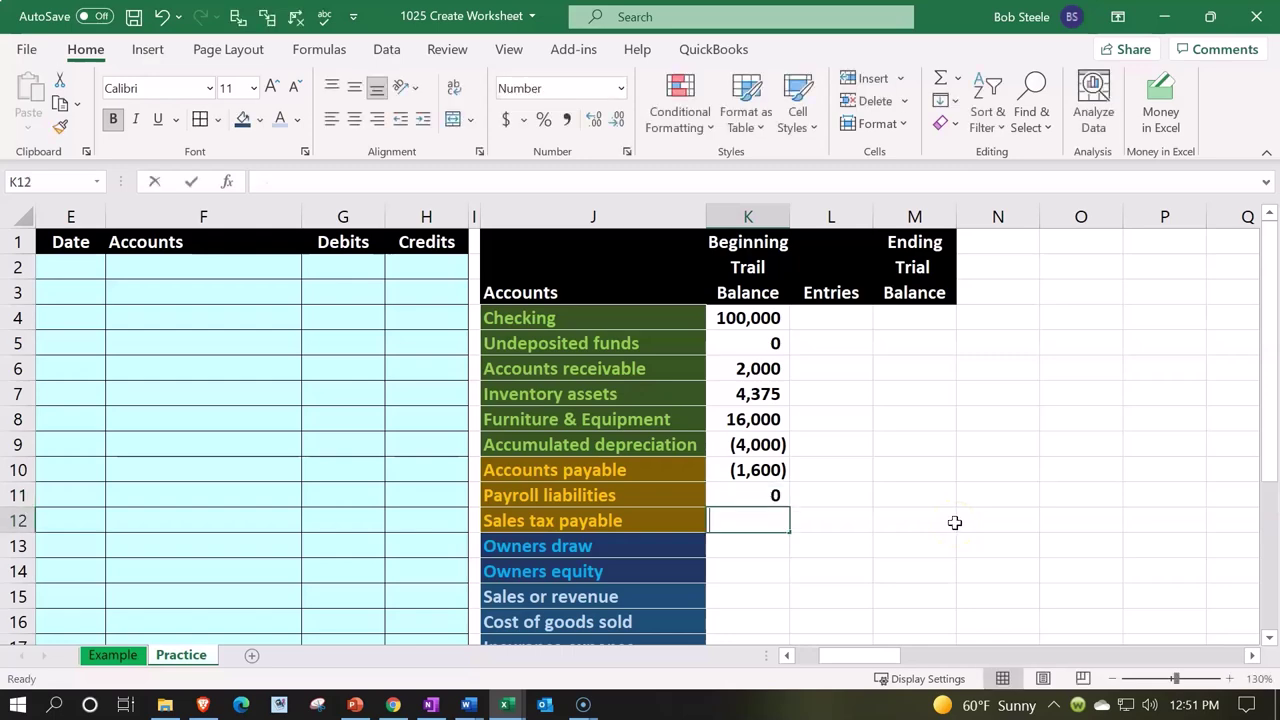
pyautogui.press('Return')
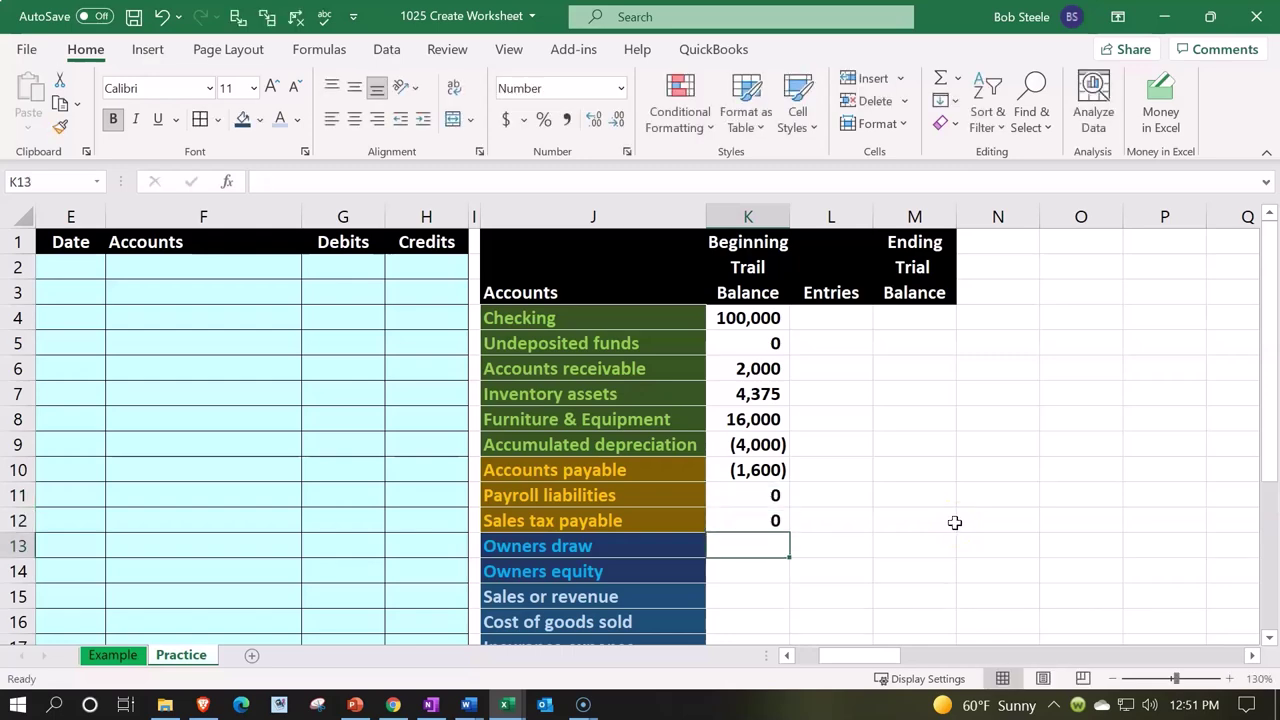
pyautogui.write('0')
pyautogui.press('Return')
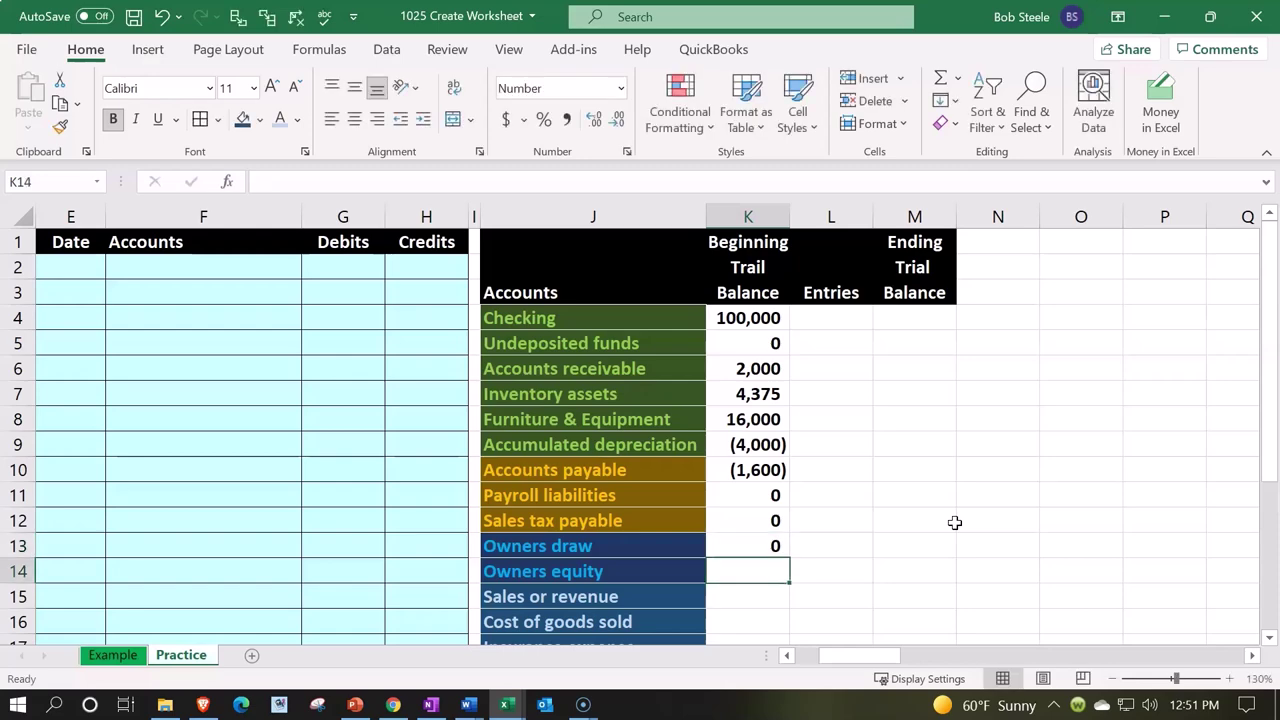
# Look over the remaining accounts in the trial balance from Owners equity down to Utilities.
pyautogui.press('Down')
pyautogui.press('Down')
pyautogui.press('Down')
pyautogui.press('Down')
pyautogui.press('Down')
pyautogui.press('Down')
pyautogui.press('Down')
pyautogui.press('Down')
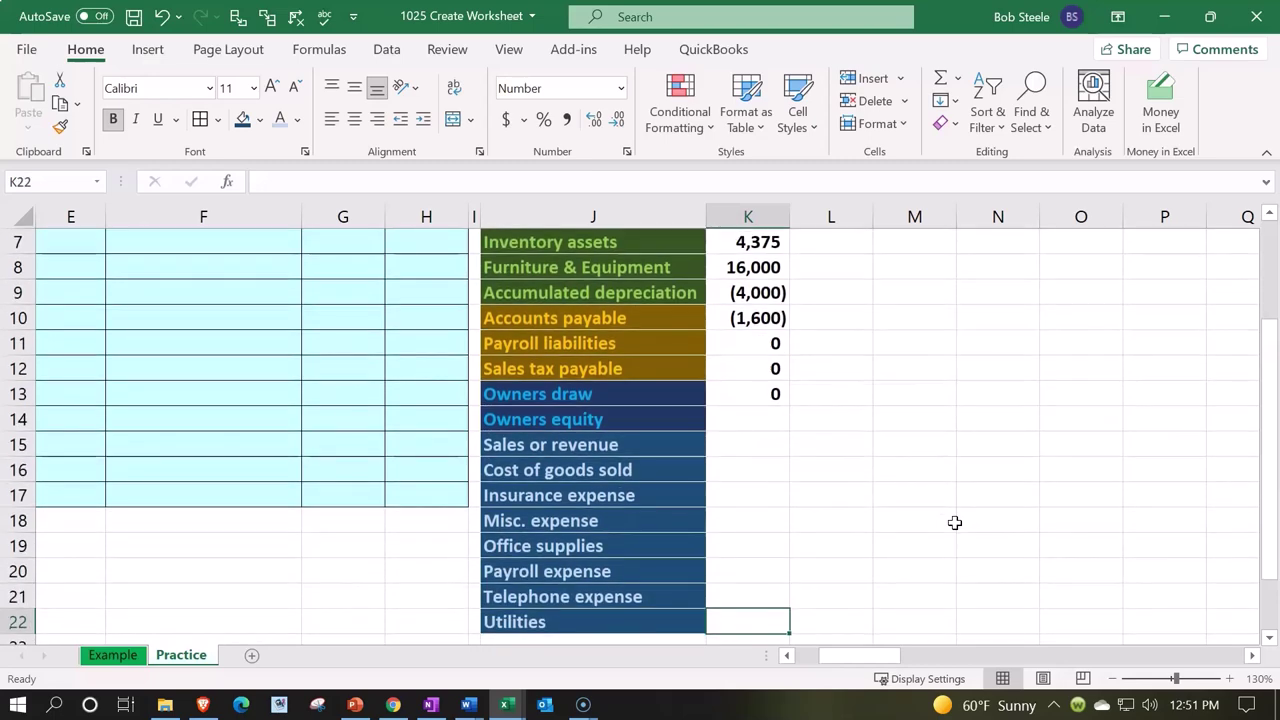
# Enter a beginning balance of -200000 for Sales or revenue, leaving Owners equity blank.
pyautogui.press('Up')
pyautogui.press('Up')
pyautogui.press('Up')
pyautogui.press('Up')
pyautogui.press('Up')
pyautogui.press('Up')
pyautogui.press('Up')
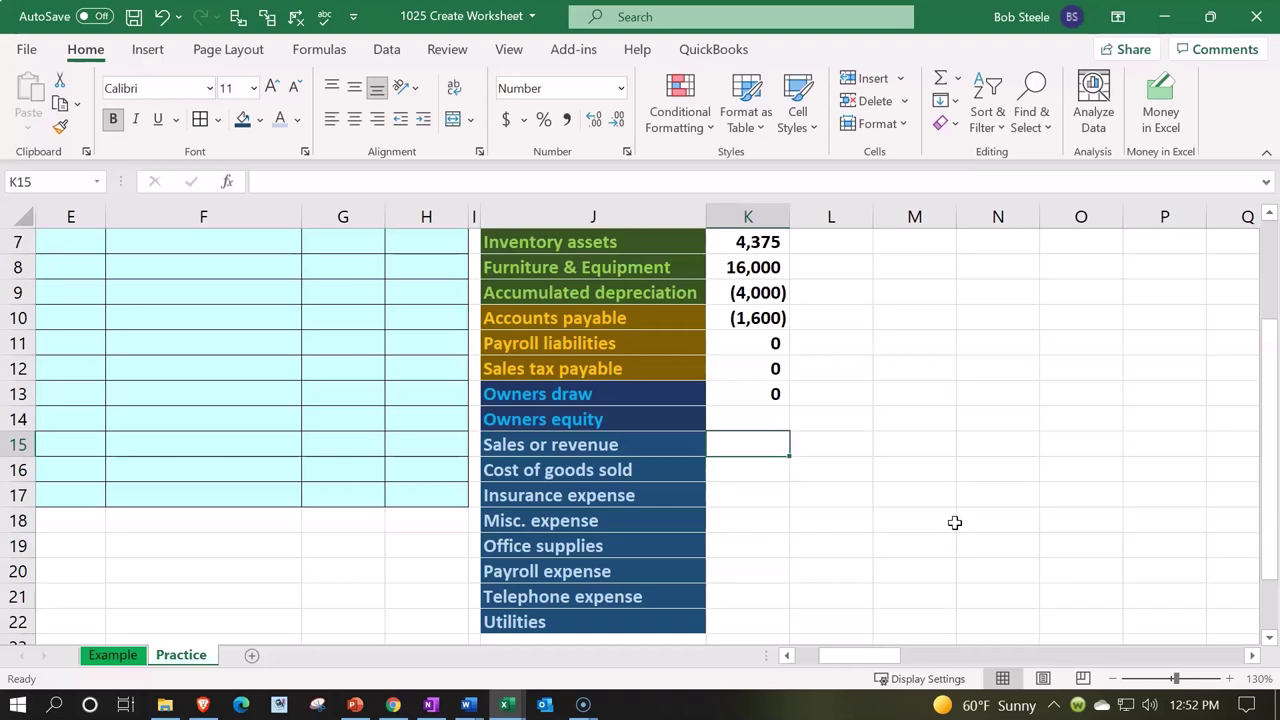
pyautogui.write('-20')
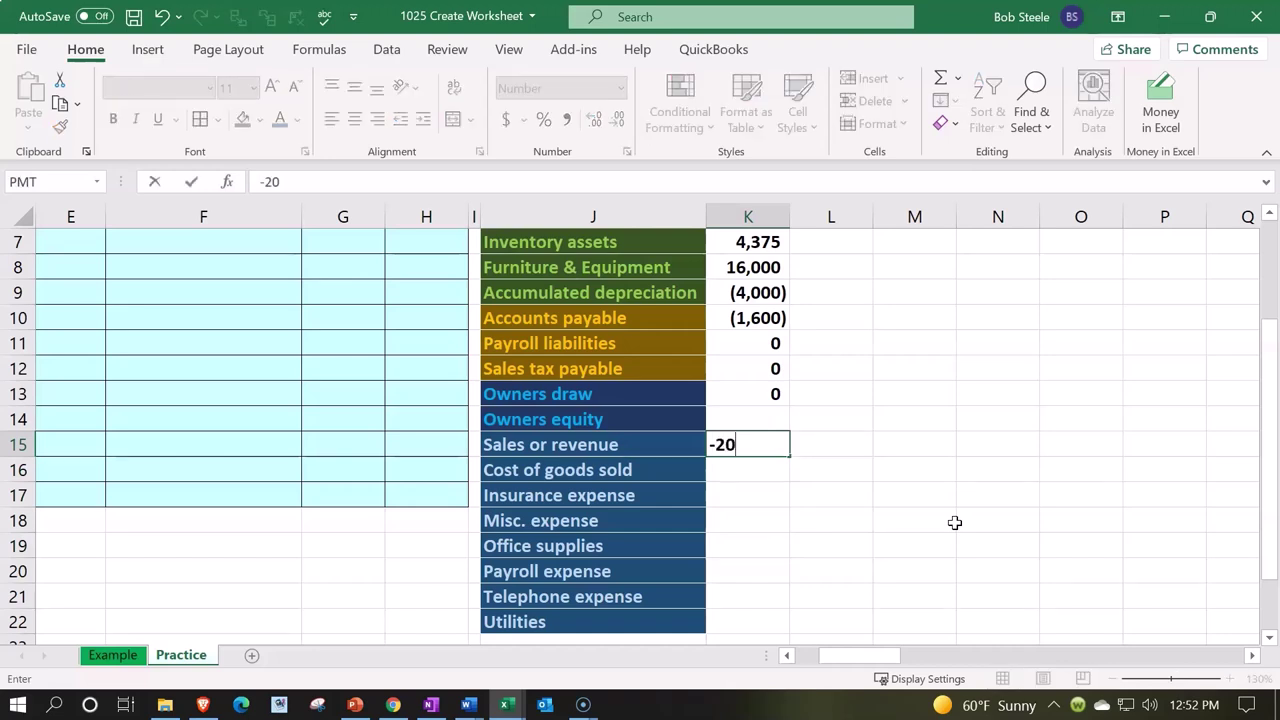
pyautogui.write('0000')
pyautogui.press('Return')
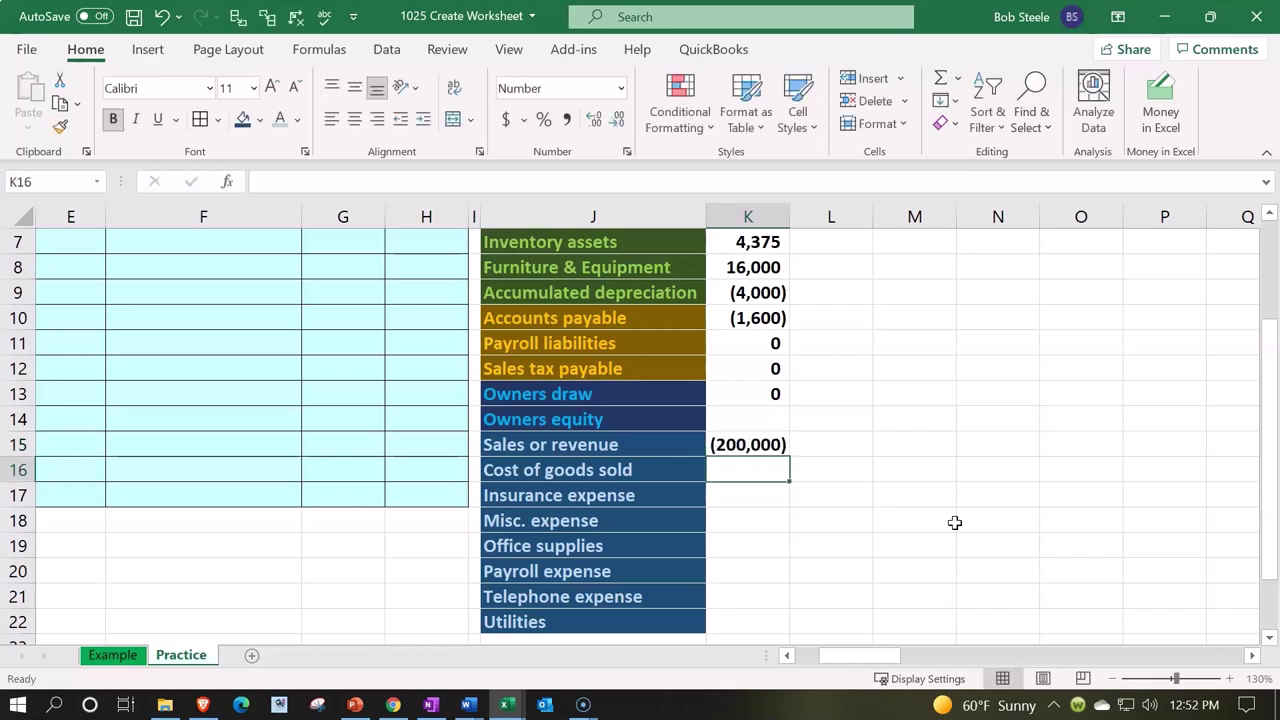
# Calculate the Cost of goods sold balance as 80% of sales with the formula =-K15*.8.
pyautogui.write('16')
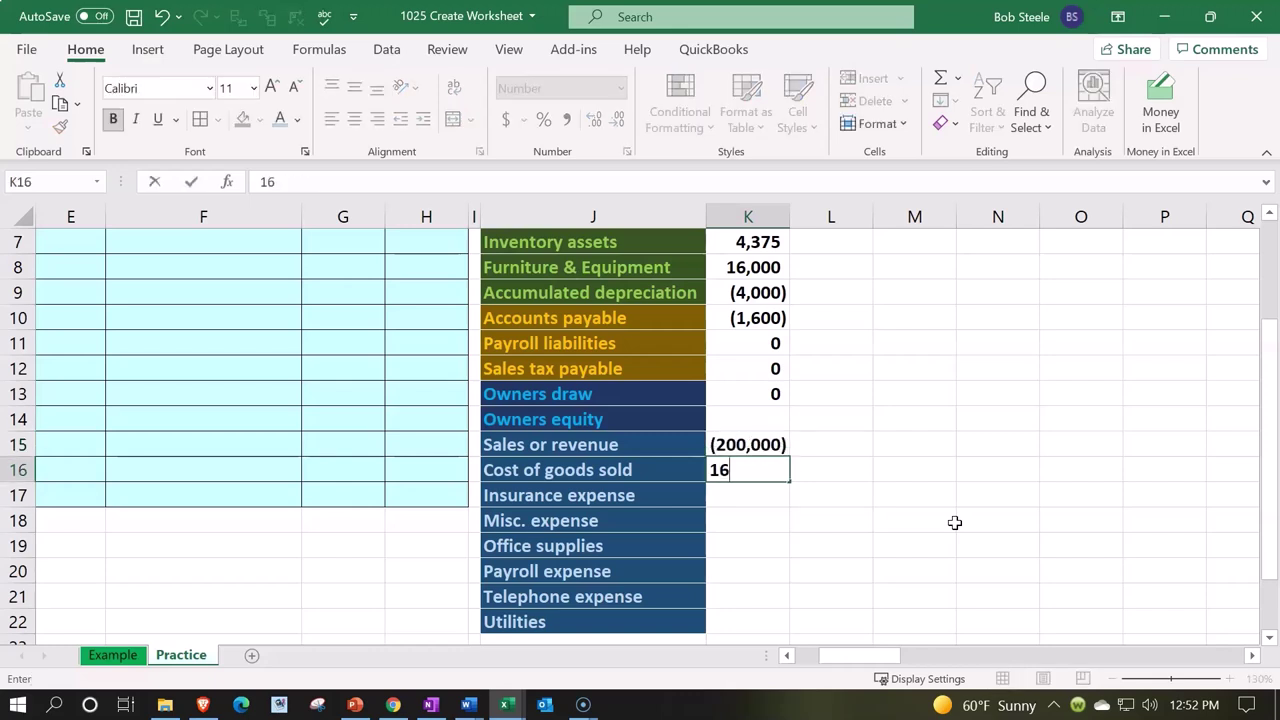
pyautogui.press('BackSpace')
pyautogui.press('BackSpace')
pyautogui.write('=-')
pyautogui.press('Up')
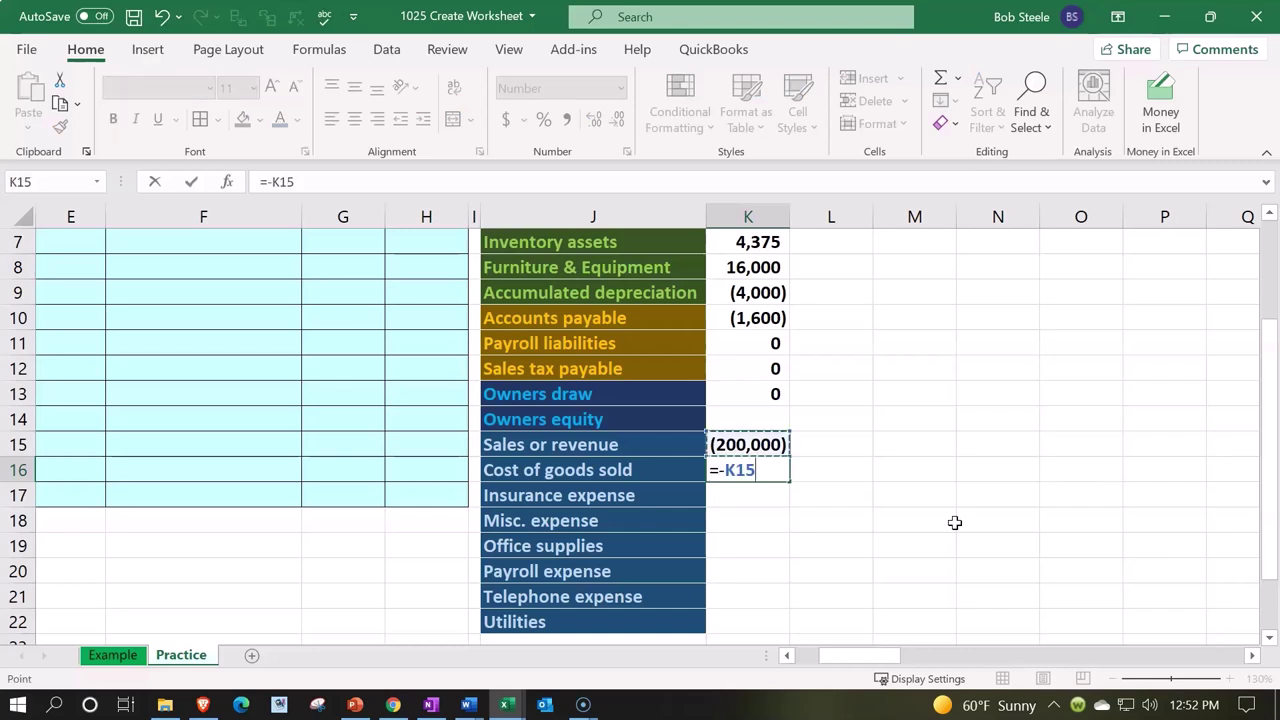
pyautogui.write('*.8')
pyautogui.press('Return')
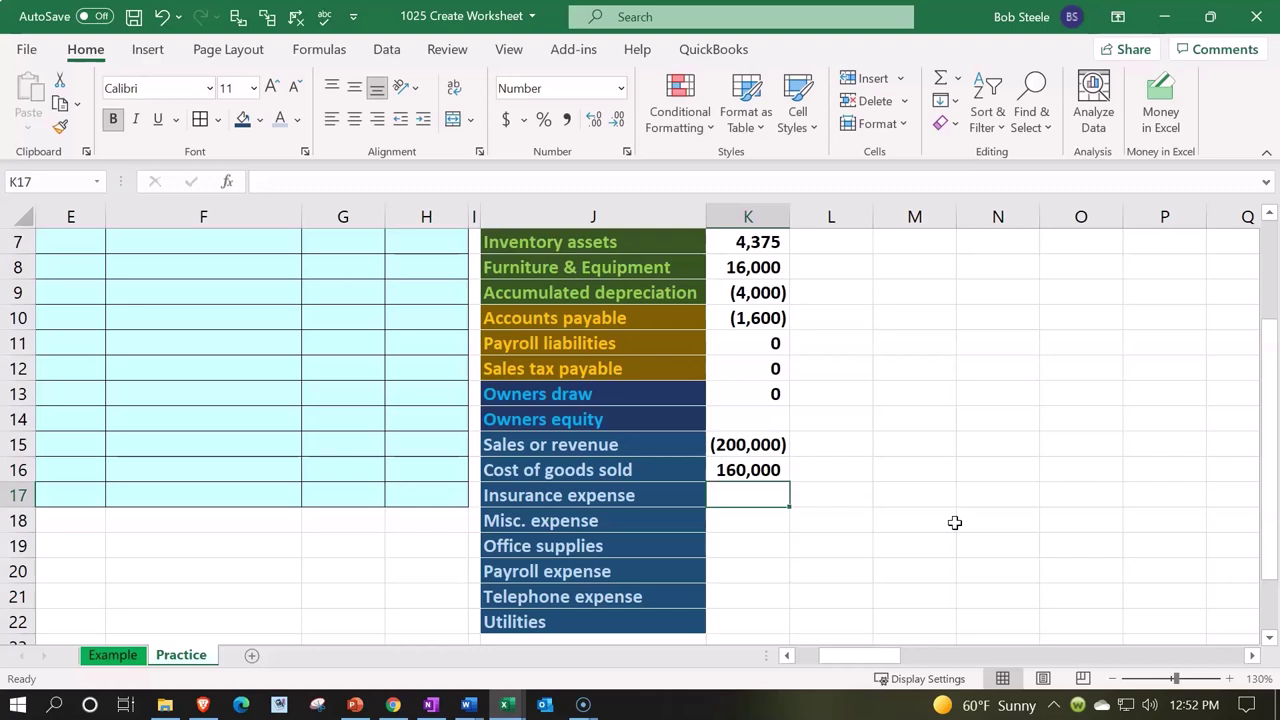
# Enter beginning balances of 1600 for Insurance expense, 600 for Misc. expense and 490 for Office supplies.
pyautogui.write('1600')
pyautogui.press('Return')
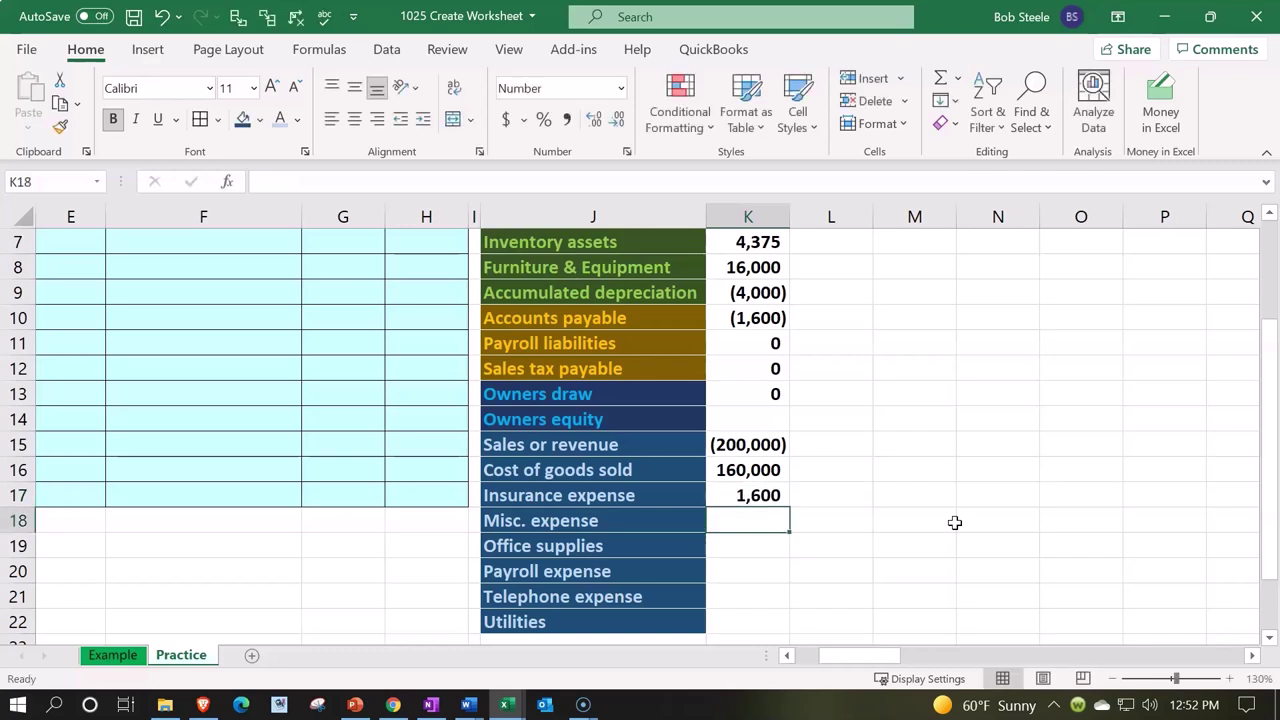
pyautogui.write('600')
pyautogui.press('Return')
pyautogui.write('490')
pyautogui.press('Return')
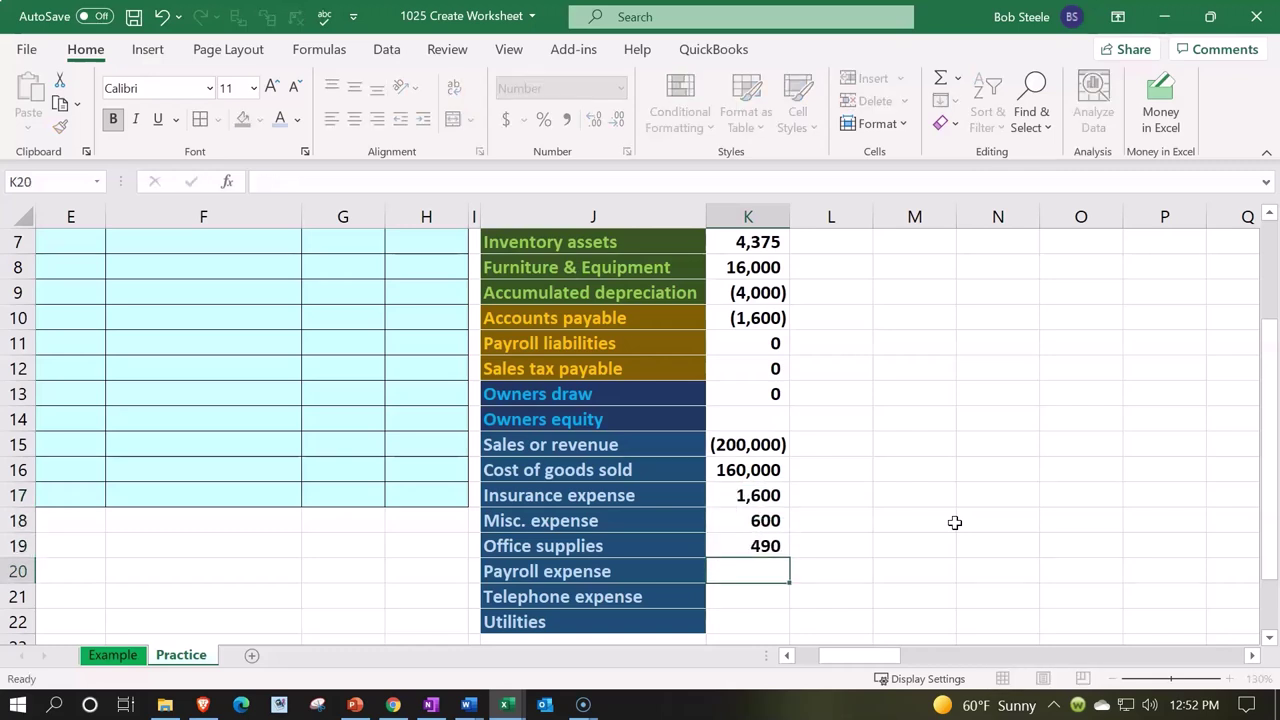
# Enter beginning balances of 800 for Payroll expense, 2700 for Telephone expense and 1900 for Utilities.
pyautogui.write('800')
pyautogui.press('Return')
pyautogui.write('2700')
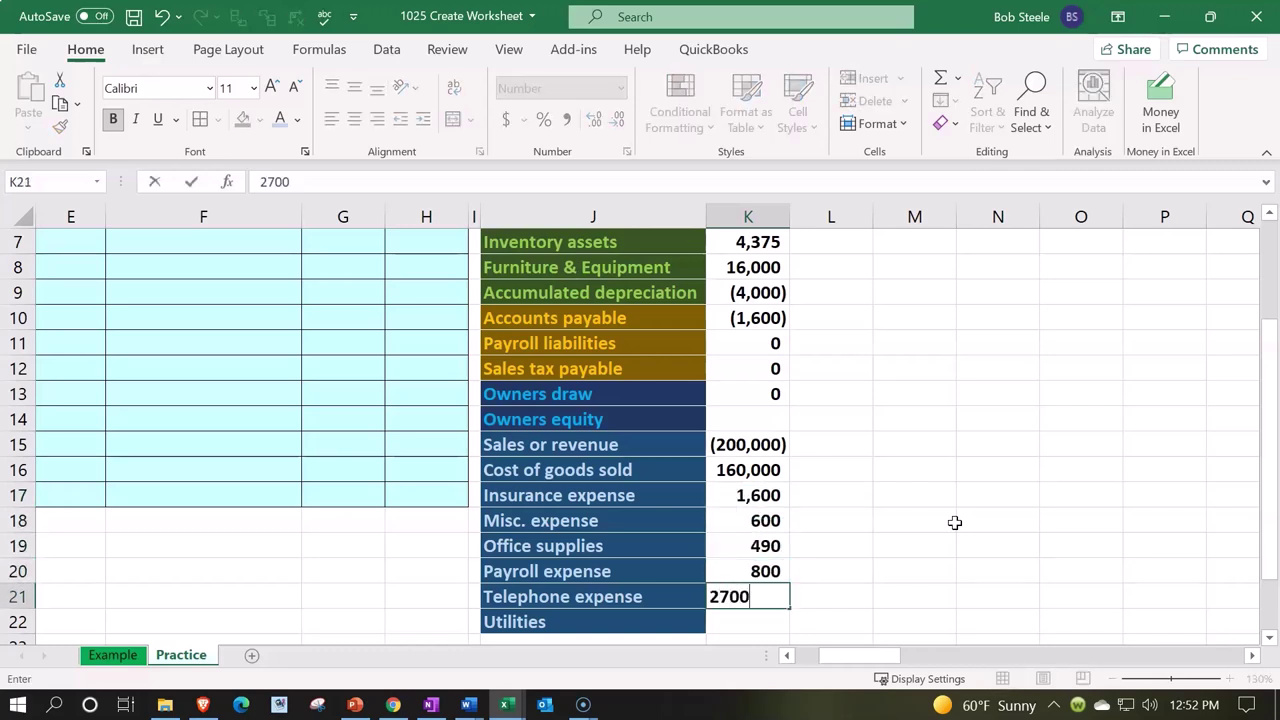
pyautogui.press('Return')
pyautogui.write('1900')
pyautogui.press('Return')
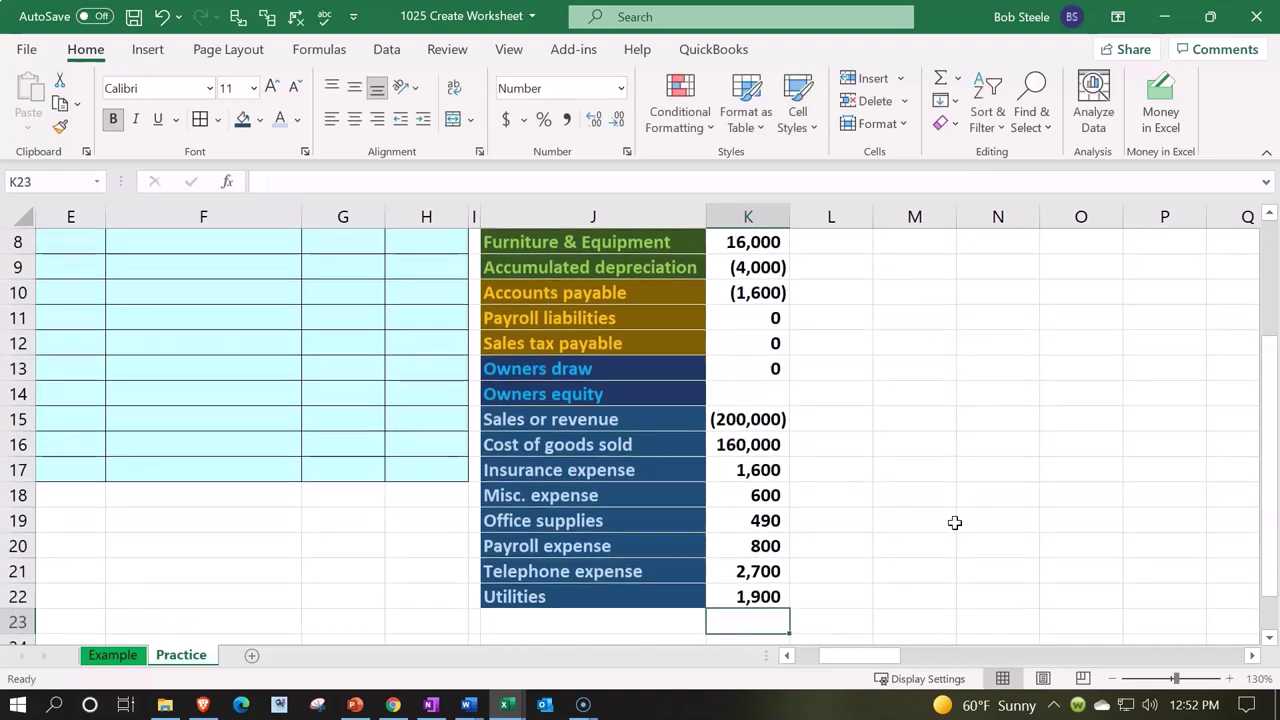
# Label the row below Utilities "Total debits & credits".
pyautogui.press('Left')
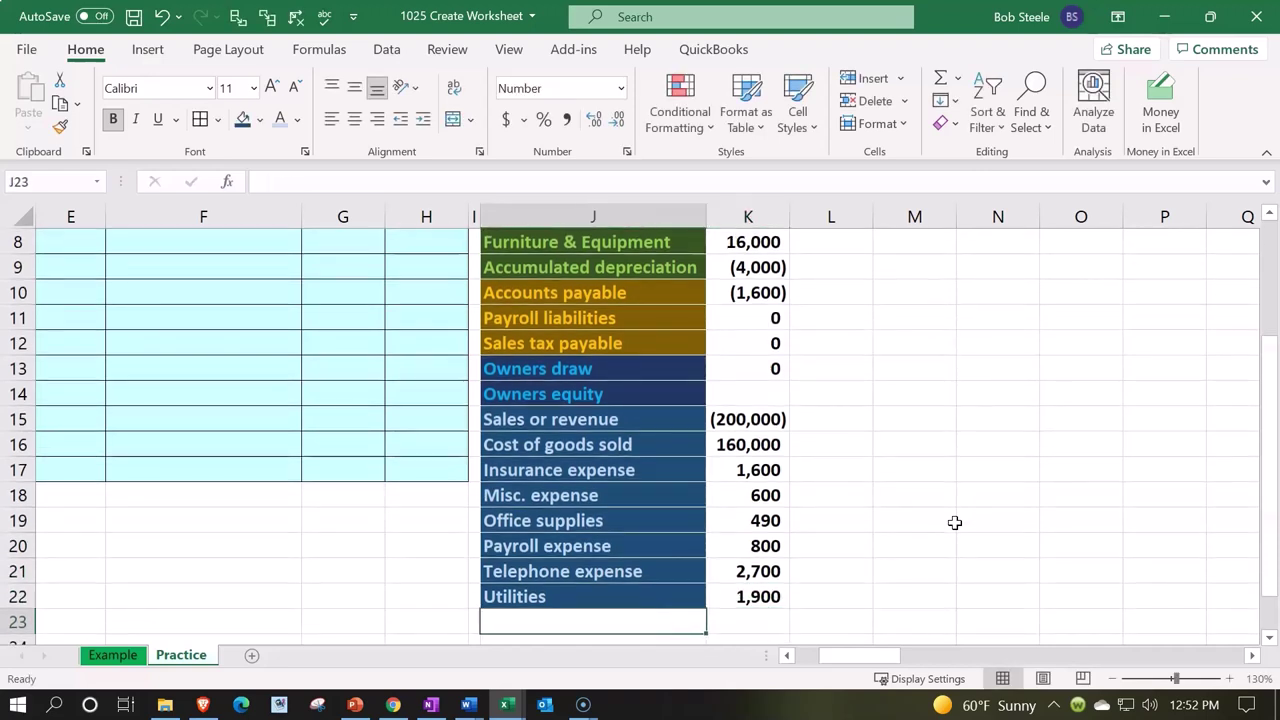
pyautogui.write('Total debi')
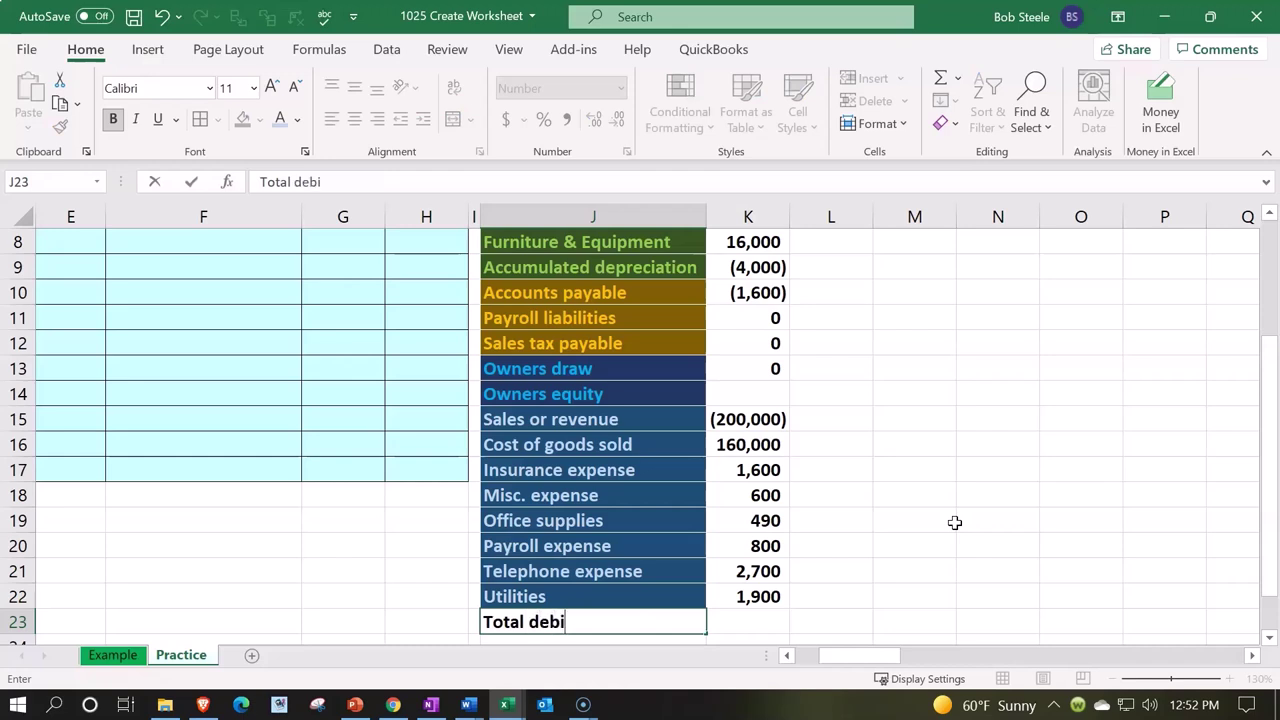
pyautogui.write('ts & credits')
pyautogui.press('Tab')
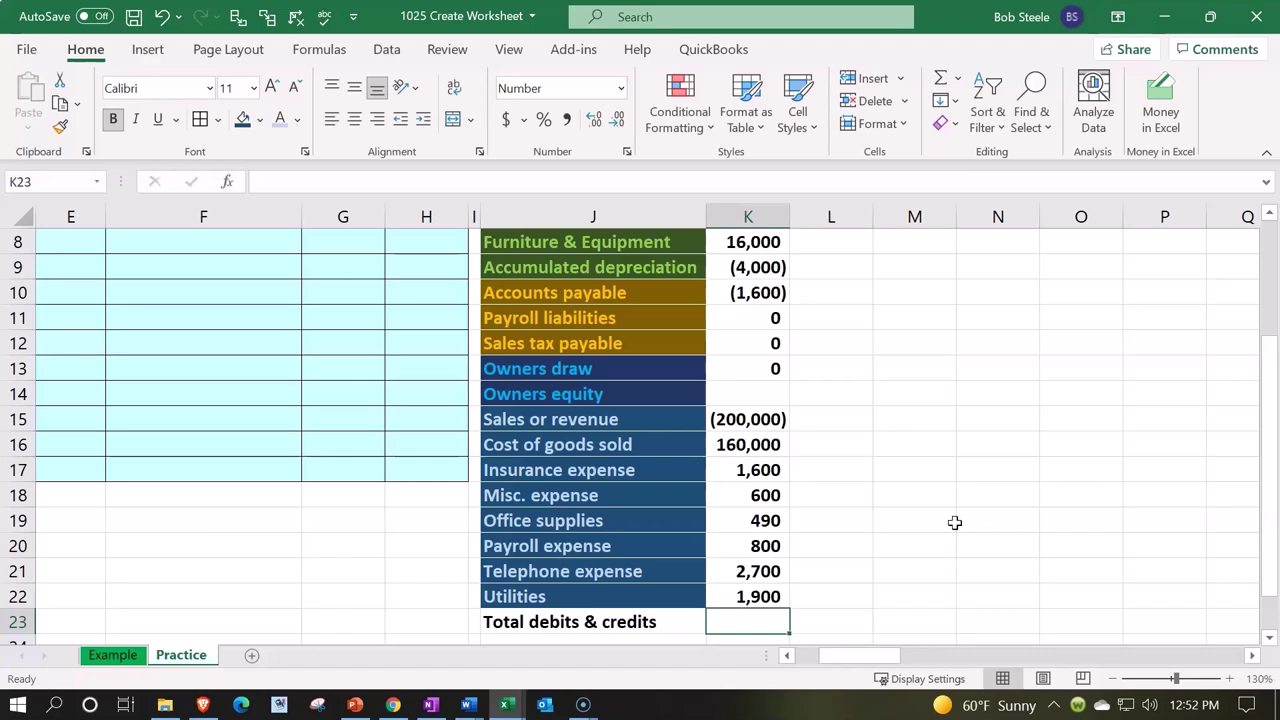
# Total the beginning trial balance column in the Total debits & credits row with a SUM of K4:K22.
pyautogui.write('=sum')
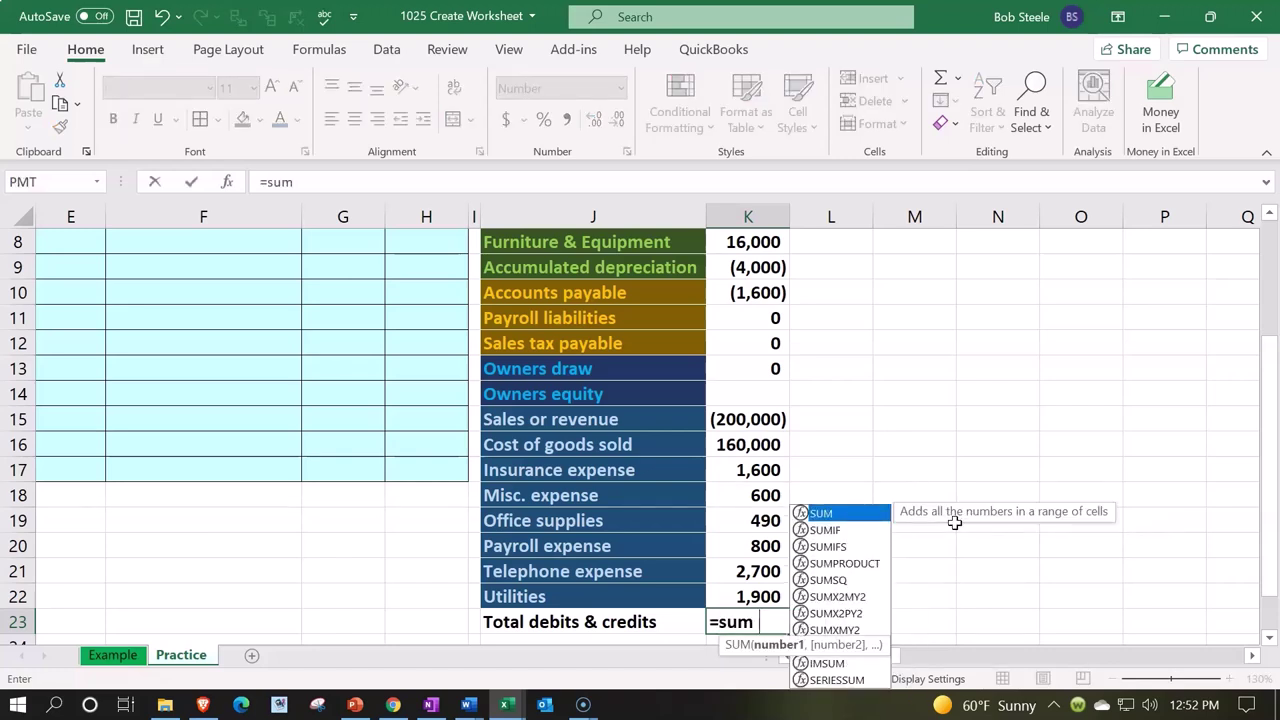
pyautogui.write('(')
pyautogui.press('Up')
pyautogui.hotkey('shift', 'Up')
pyautogui.hotkey('shift', 'Up')
pyautogui.hotkey('shift', 'Up')
pyautogui.hotkey('shift', 'Up')
pyautogui.hotkey('shift', 'Up')
pyautogui.hotkey('shift', 'Up')
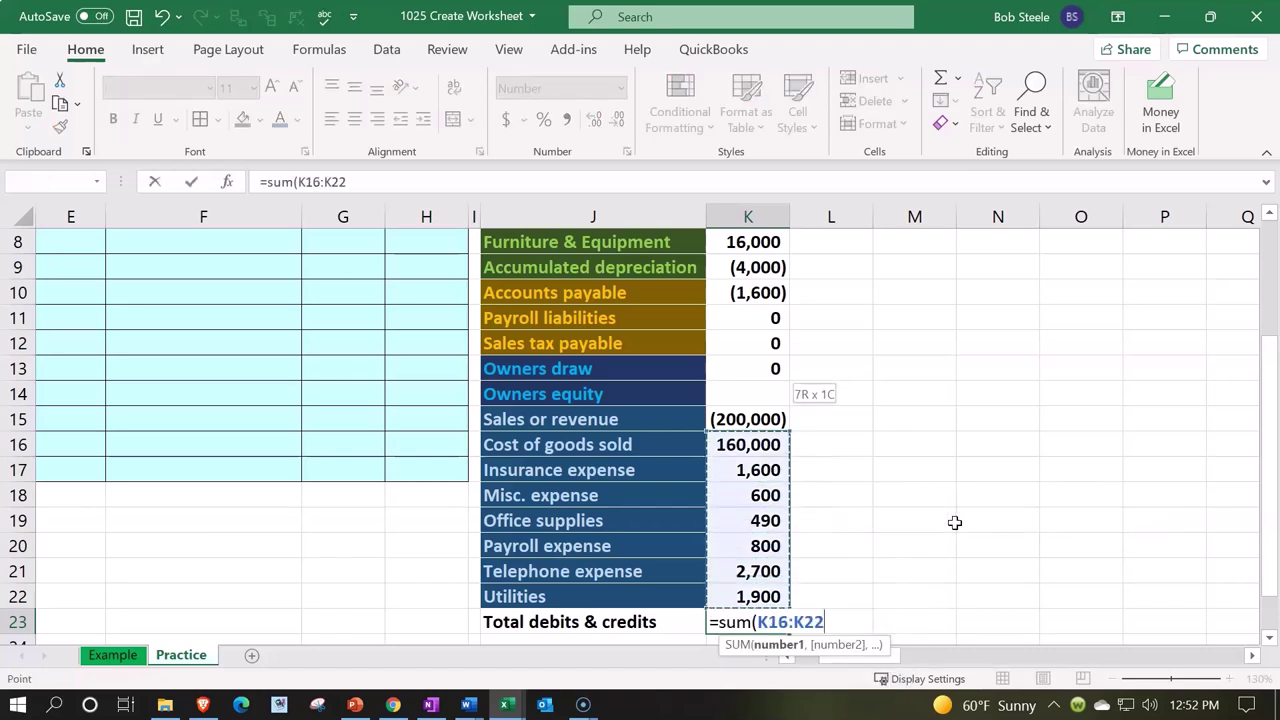
pyautogui.hotkey('shift', 'Up')
pyautogui.hotkey('shift', 'Up')
pyautogui.hotkey('shift', 'Up')
pyautogui.hotkey('shift', 'Up')
pyautogui.hotkey('shift', 'Up')
pyautogui.hotkey('shift', 'Up')
pyautogui.hotkey('shift', 'Up')
pyautogui.hotkey('shift', 'Up')
pyautogui.hotkey('shift', 'Up')
pyautogui.hotkey('shift', 'Up')
pyautogui.hotkey('shift', 'Up')
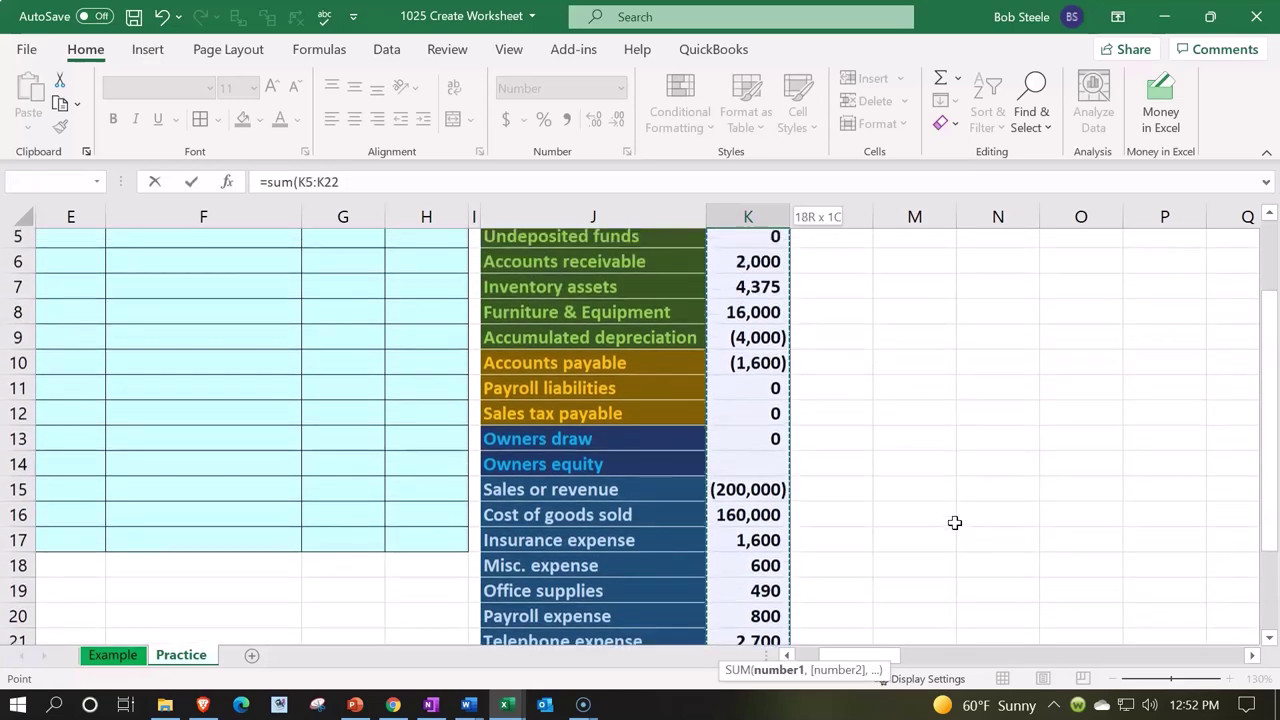
pyautogui.scroll(2, 955, 522)
pyautogui.hotkey('shift', 'Up')
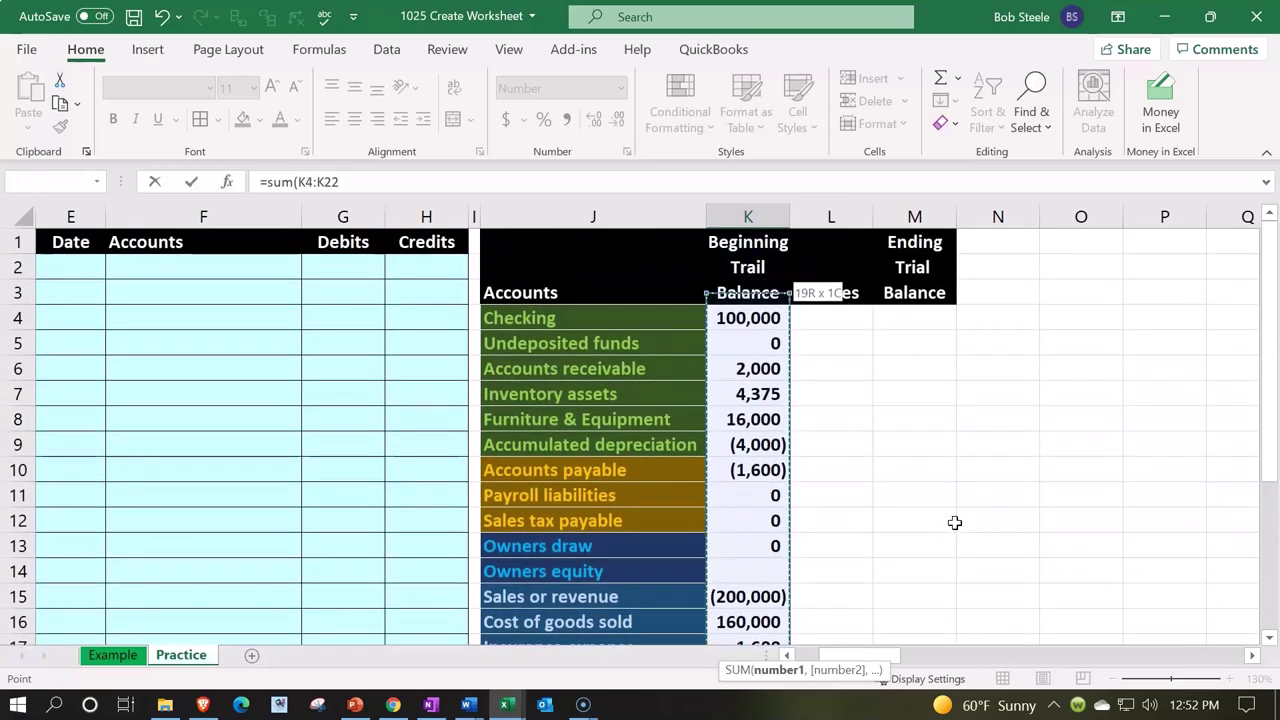
pyautogui.press('Return')
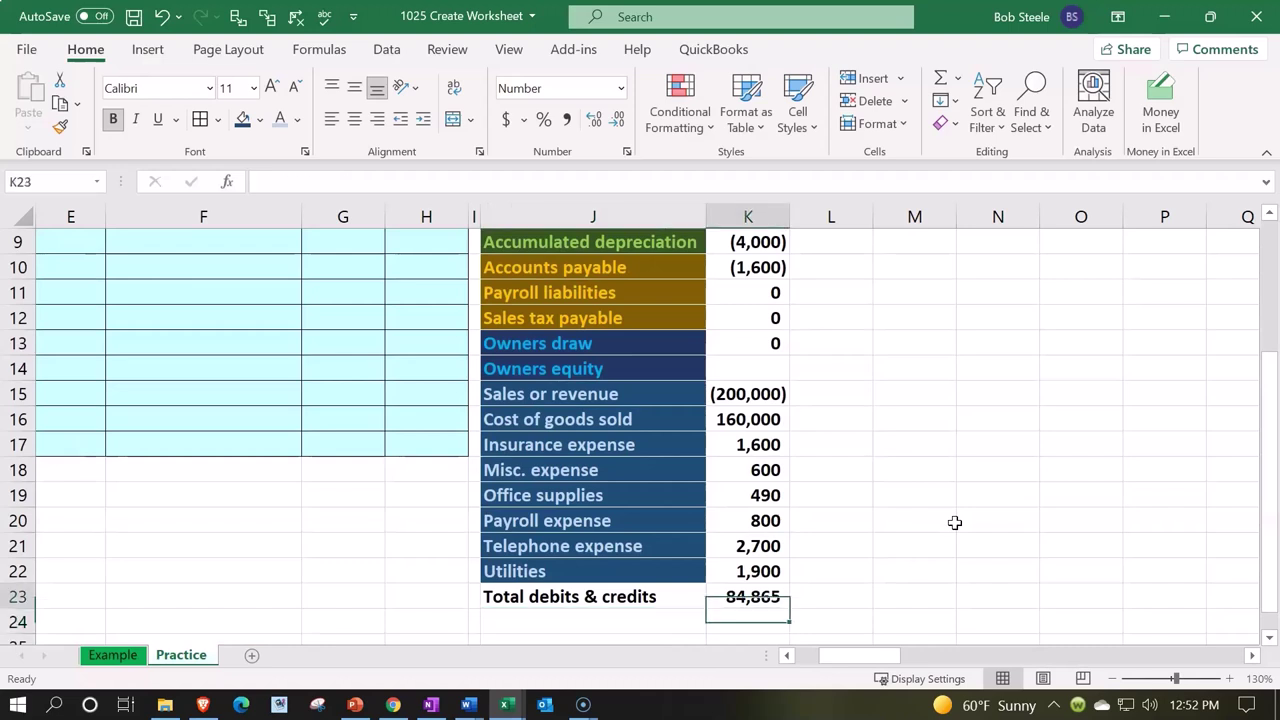
# Review the blank Owners equity balance against the other beginning balances and the column total.
pyautogui.press('Up')
pyautogui.press('Up')
pyautogui.press('Up')
pyautogui.press('Up')
pyautogui.press('Up')
pyautogui.press('Up')
pyautogui.press('Up')
pyautogui.press('Up')
pyautogui.press('Up')
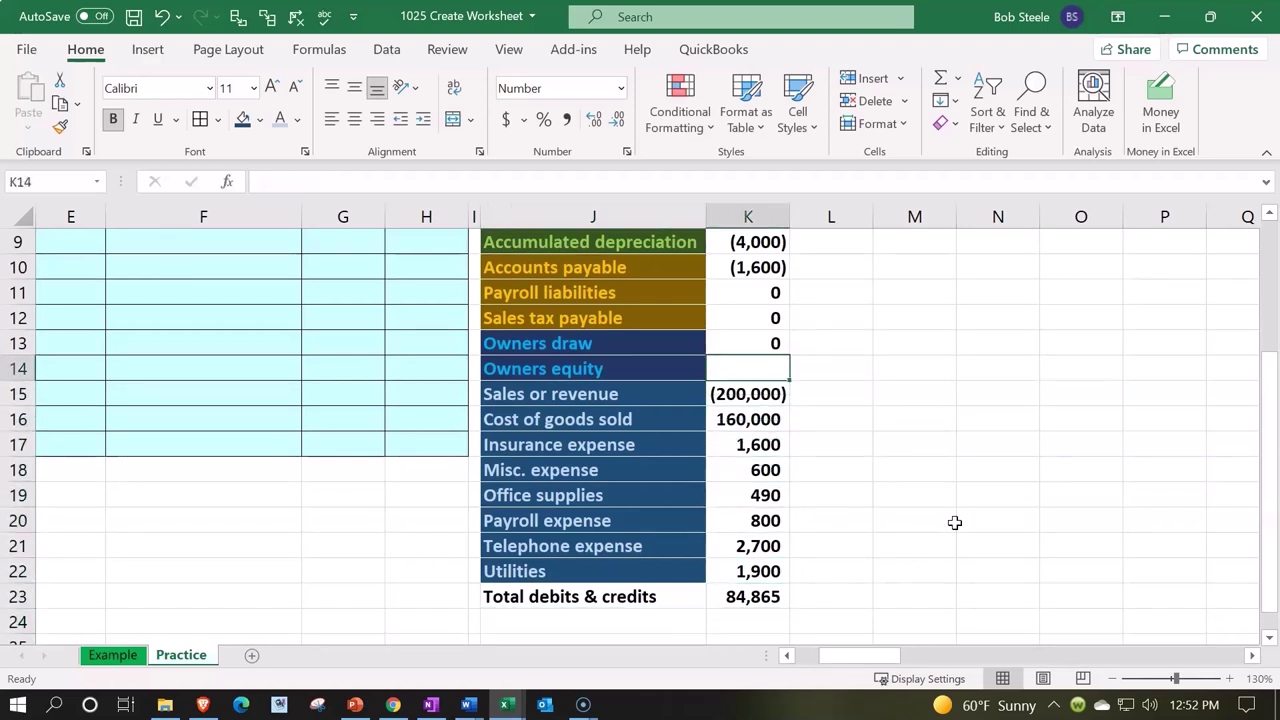
pyautogui.scroll(2, 955, 522)
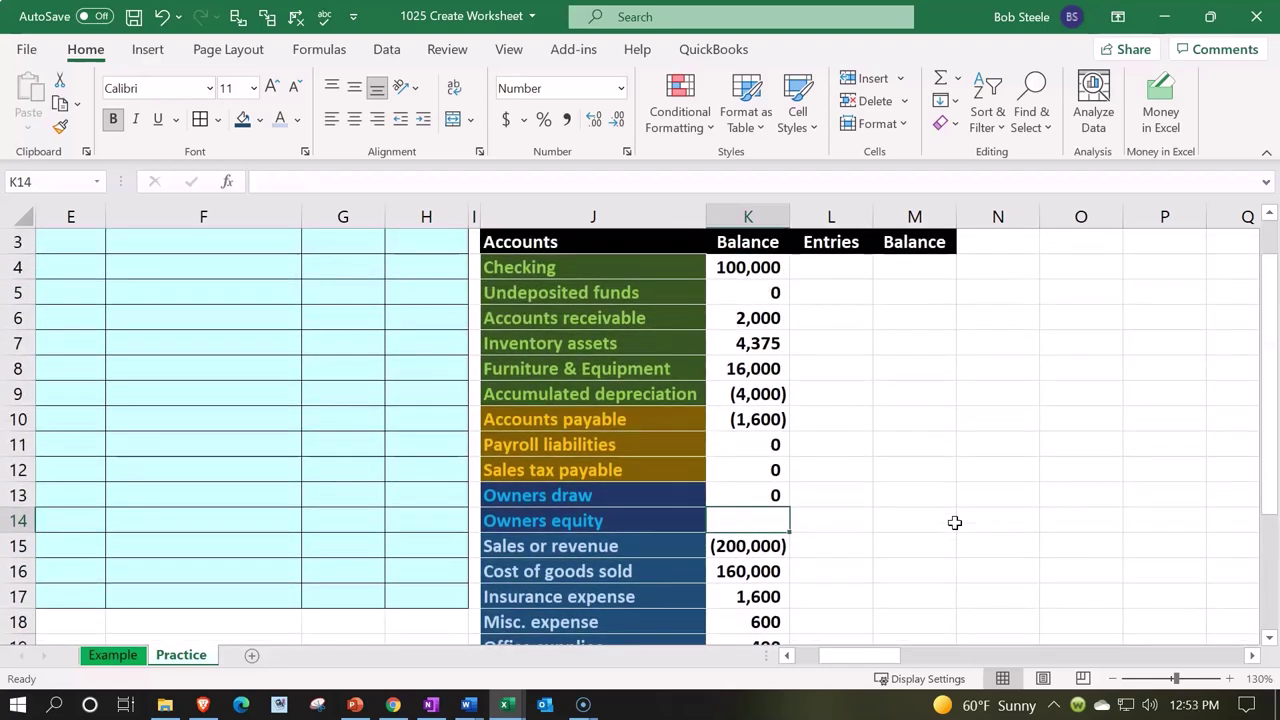
pyautogui.scroll(-2, 955, 522)
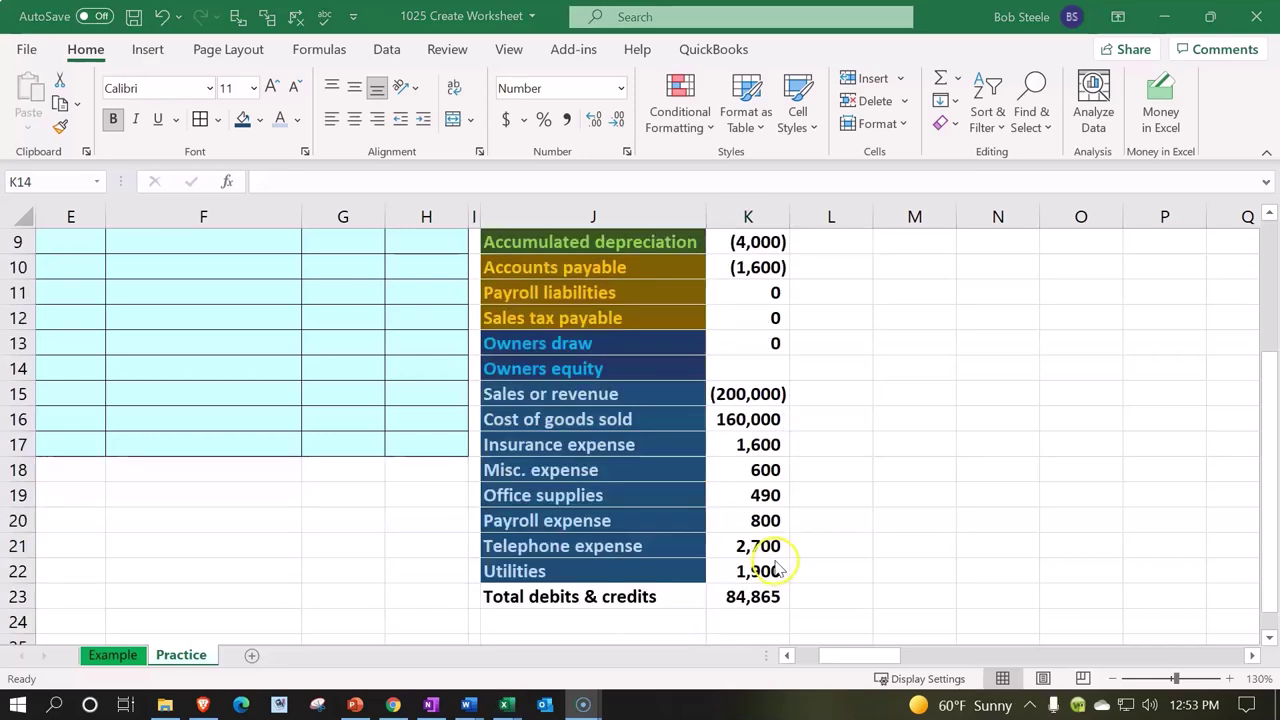
# Correct the Payroll expense beginning balance to 8000.
pyautogui.click(740, 520)
pyautogui.write('8000')
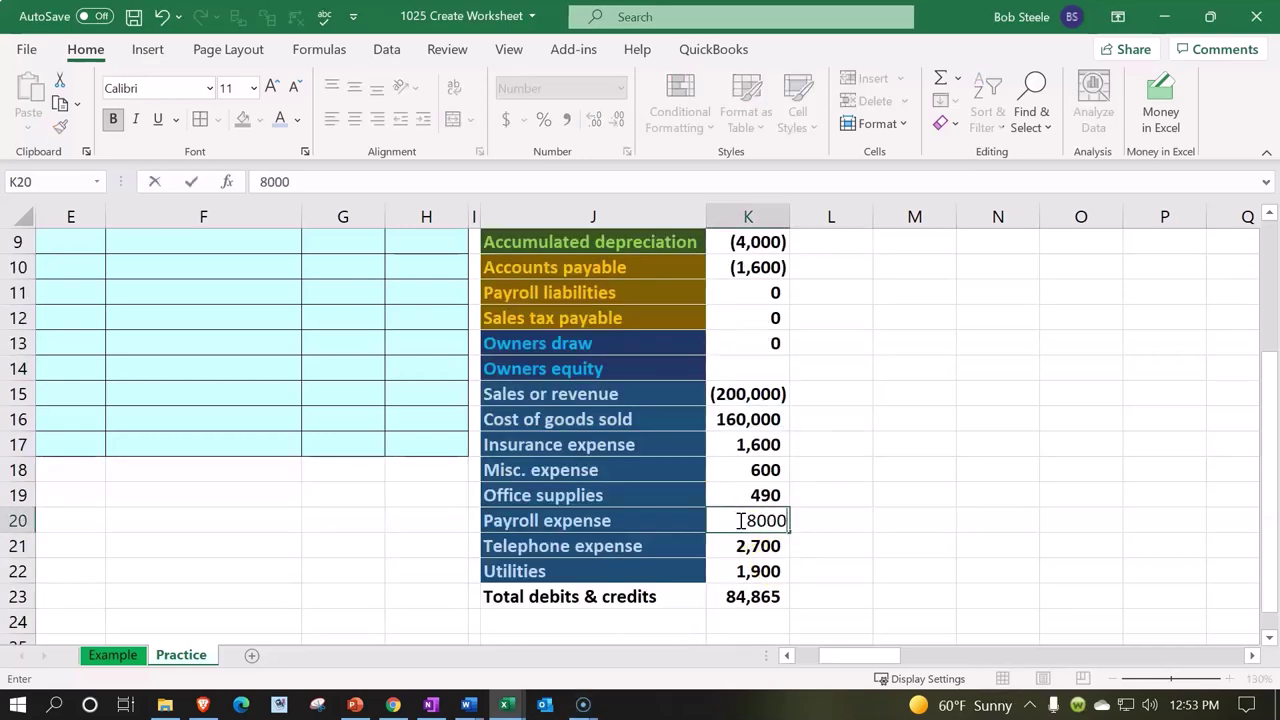
pyautogui.press('Return')
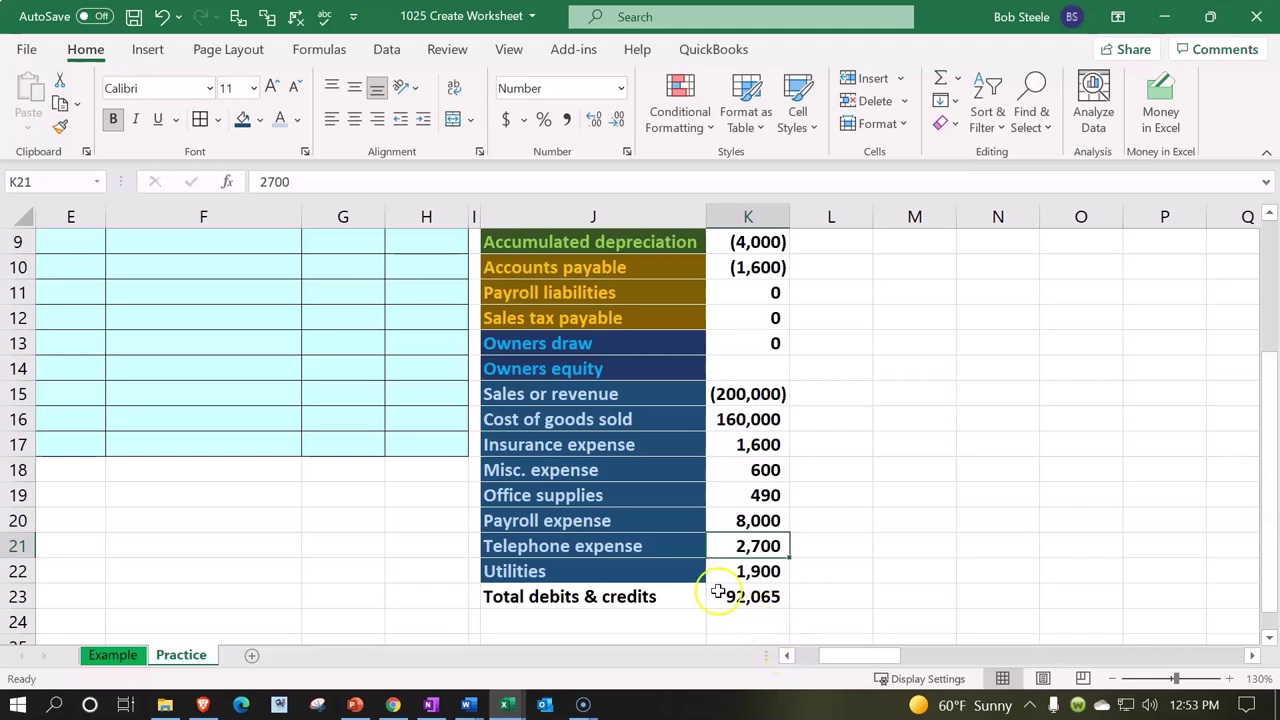
# Enter -92065 as the Owners equity beginning balance to offset the debits and credits total, and recheck the total.
pyautogui.click(748, 597)
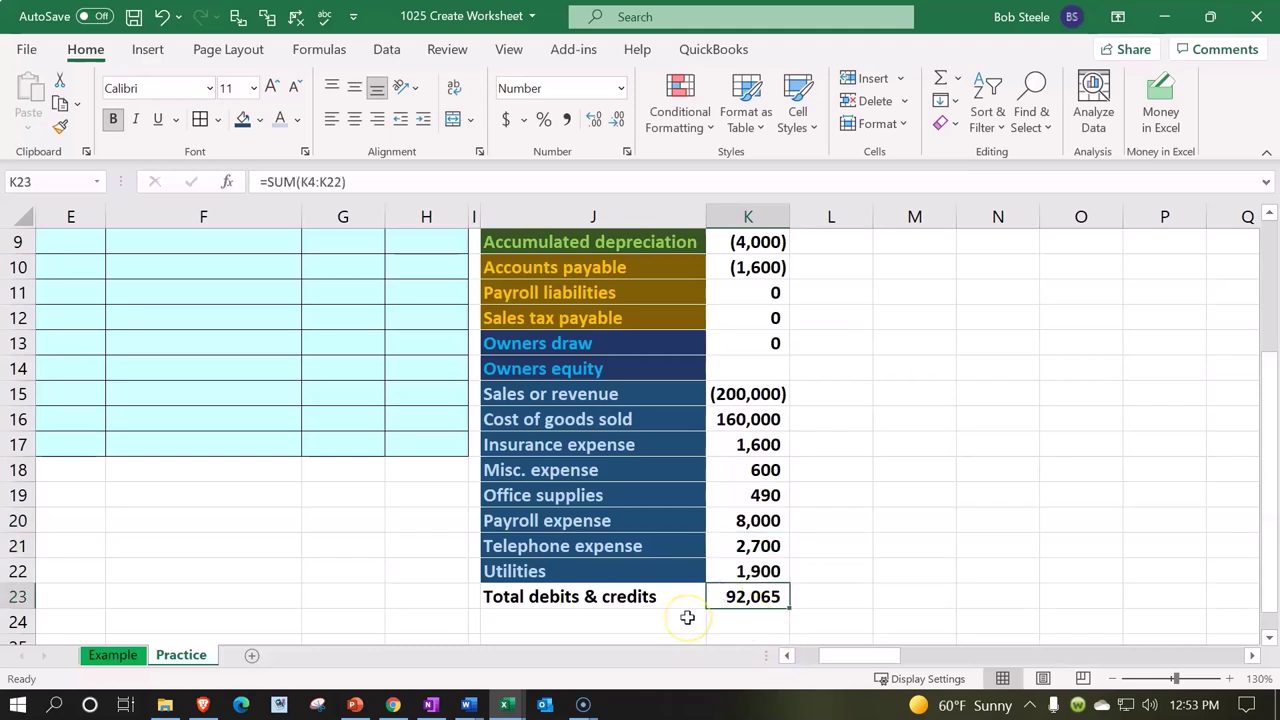
pyautogui.scroll(1, 729, 494)
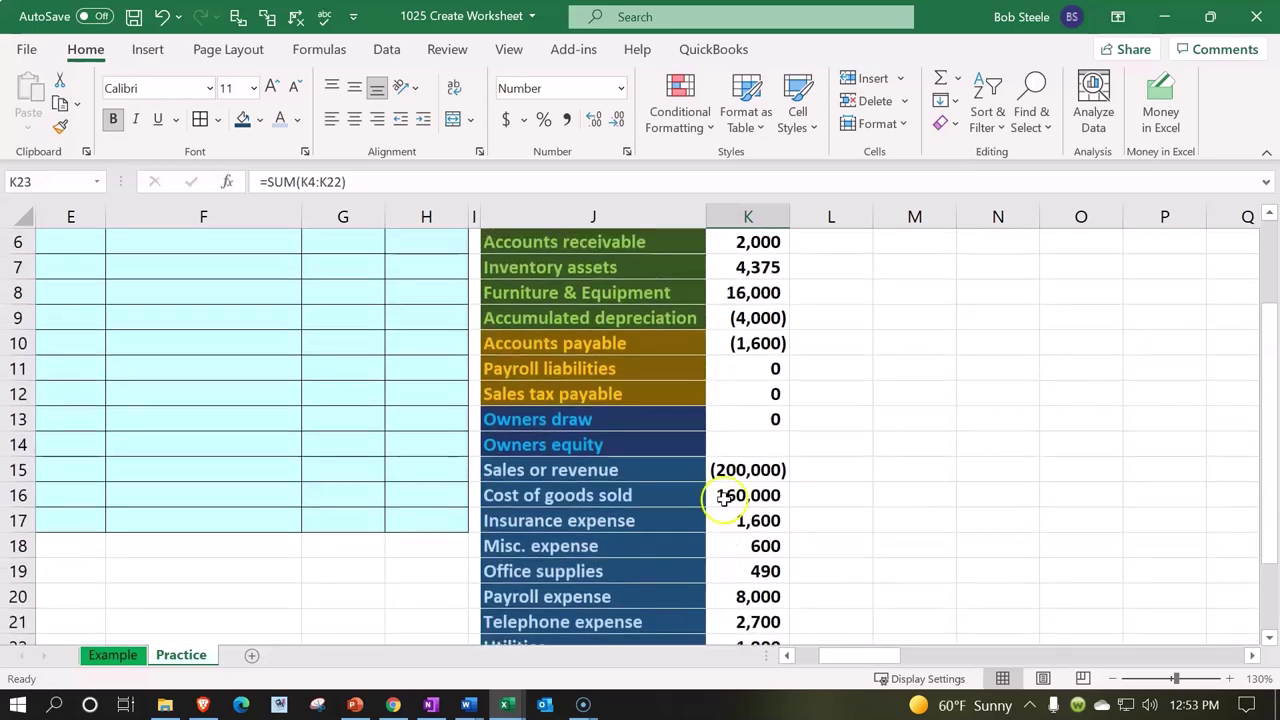
pyautogui.click(749, 443)
pyautogui.scroll(-1, 911, 455)
pyautogui.write('-')
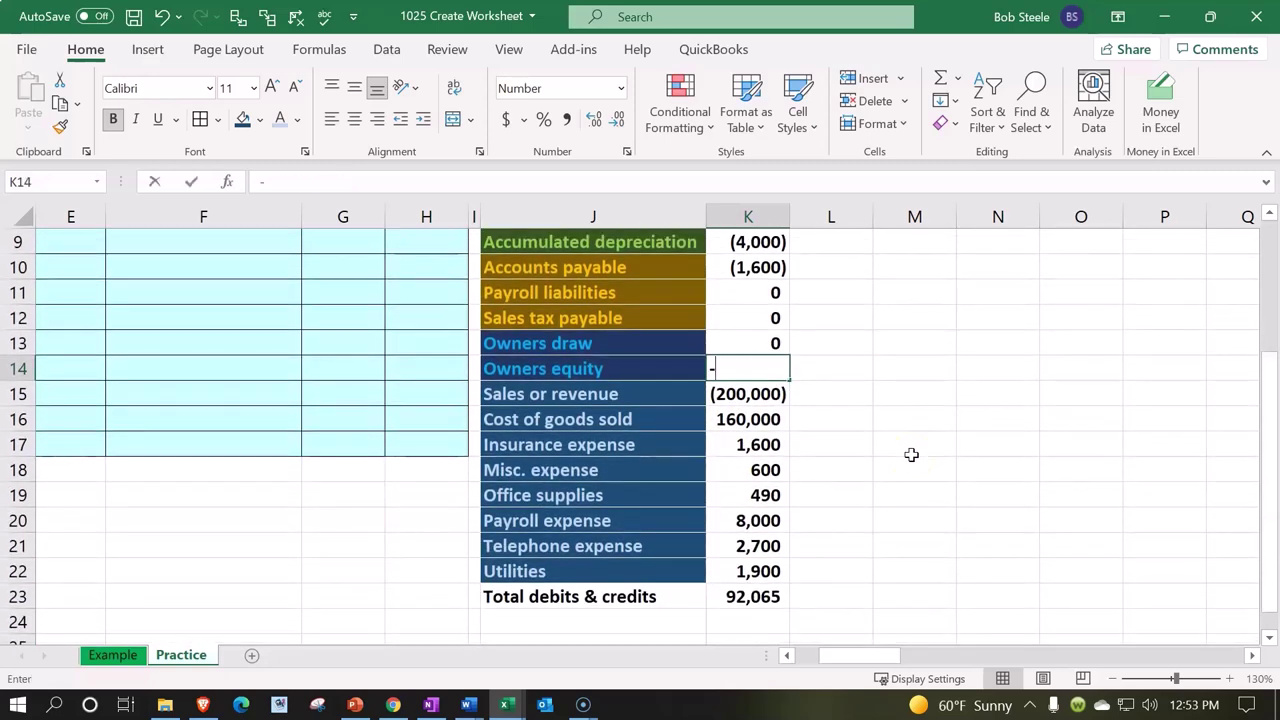
pyautogui.write('92')
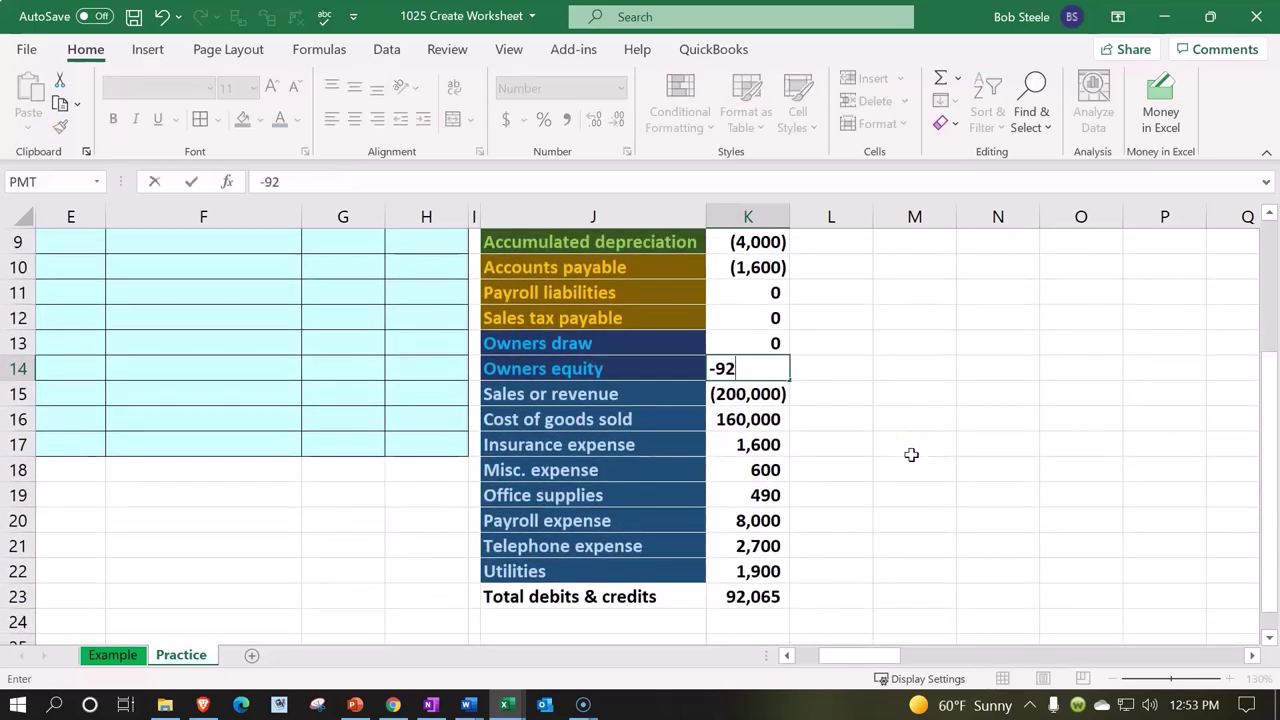
pyautogui.write('065')
pyautogui.press('Return')
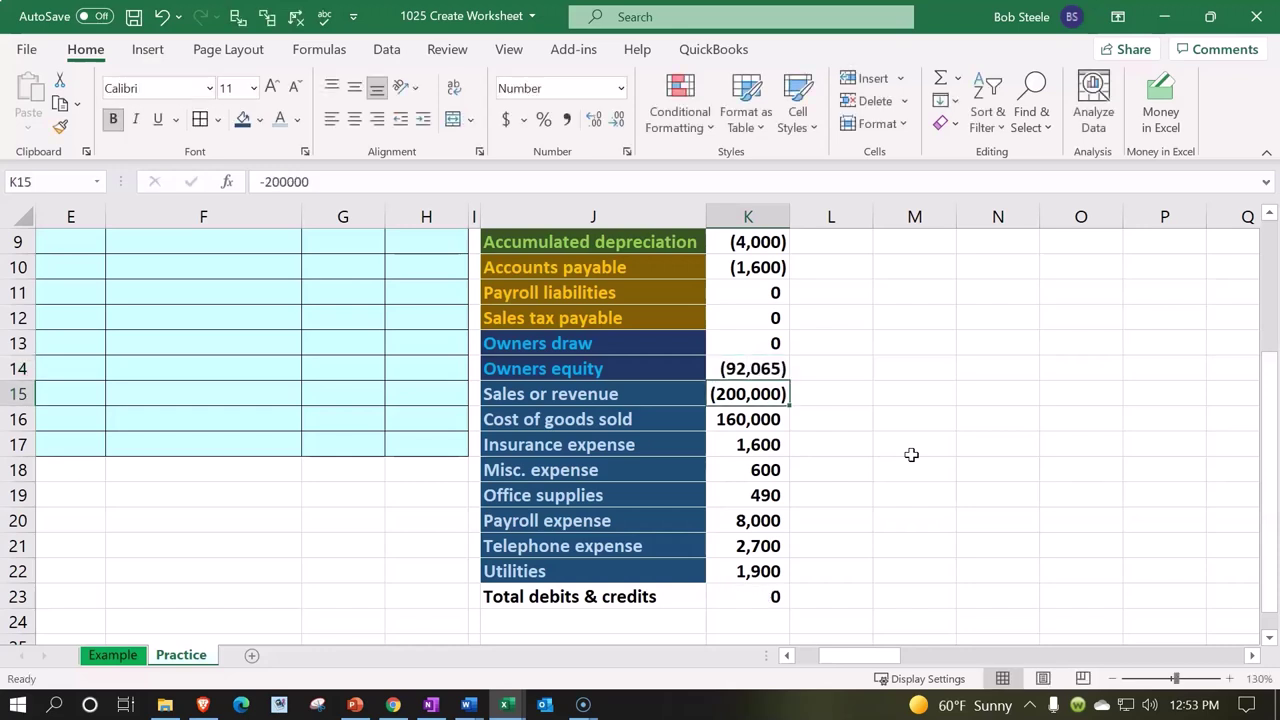
pyautogui.click(744, 604)
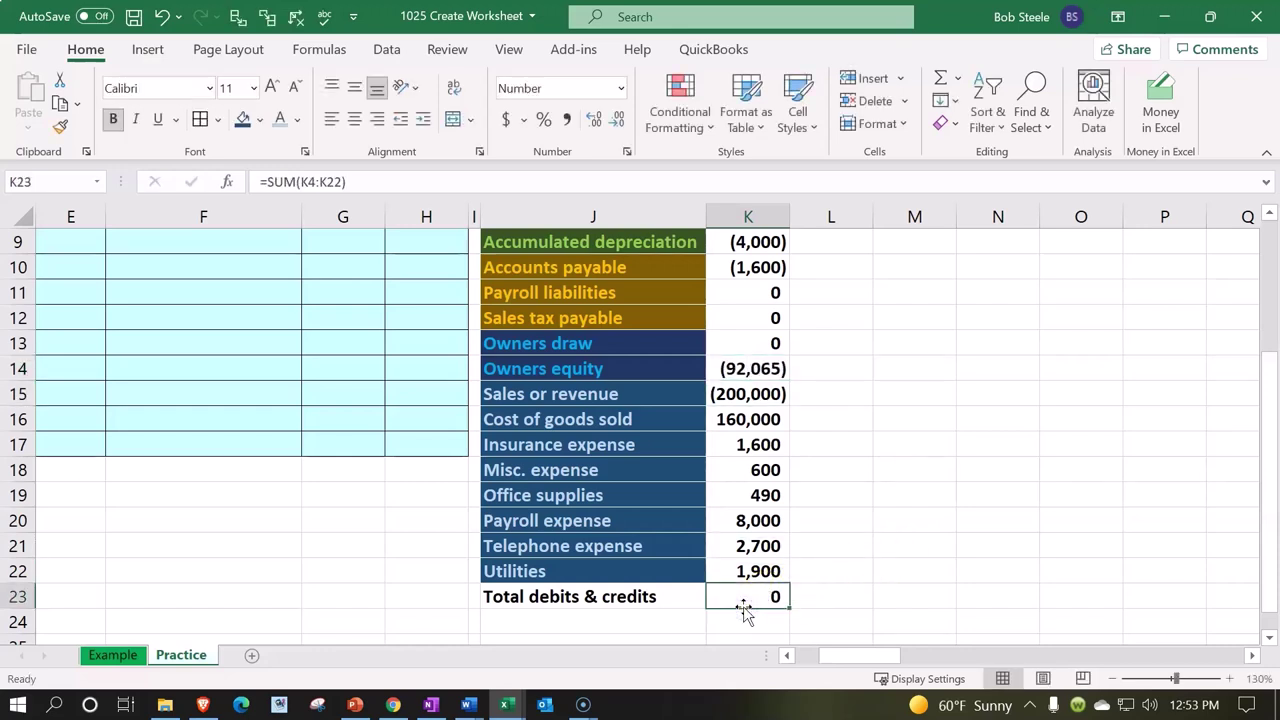